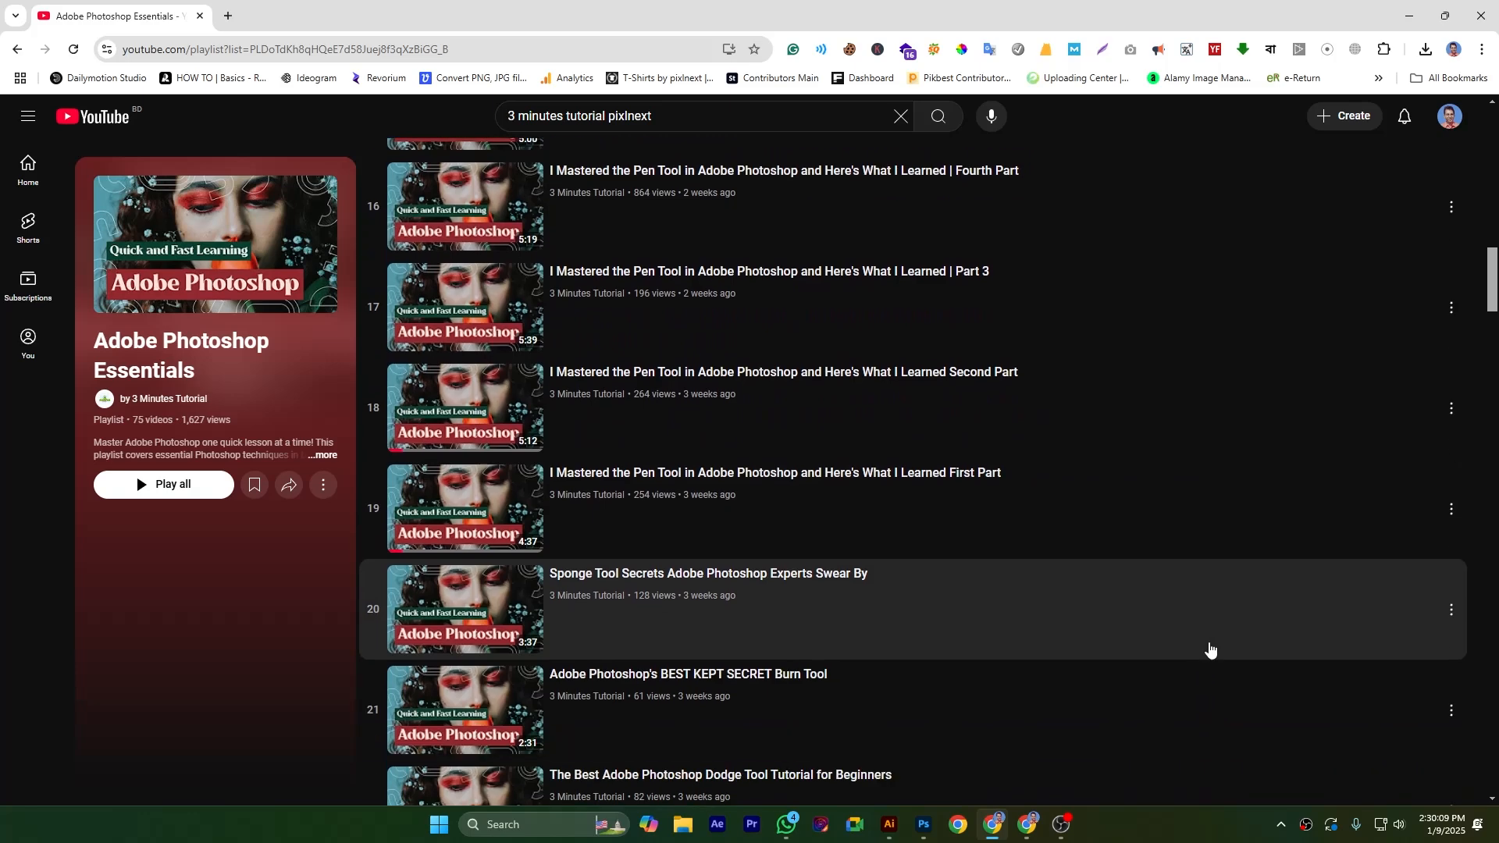
# Switch to Photoshop and draw a freehand Lasso selection about 12.7 by 11.7 in around the leaf's middle gap
pyautogui.click(923, 824)
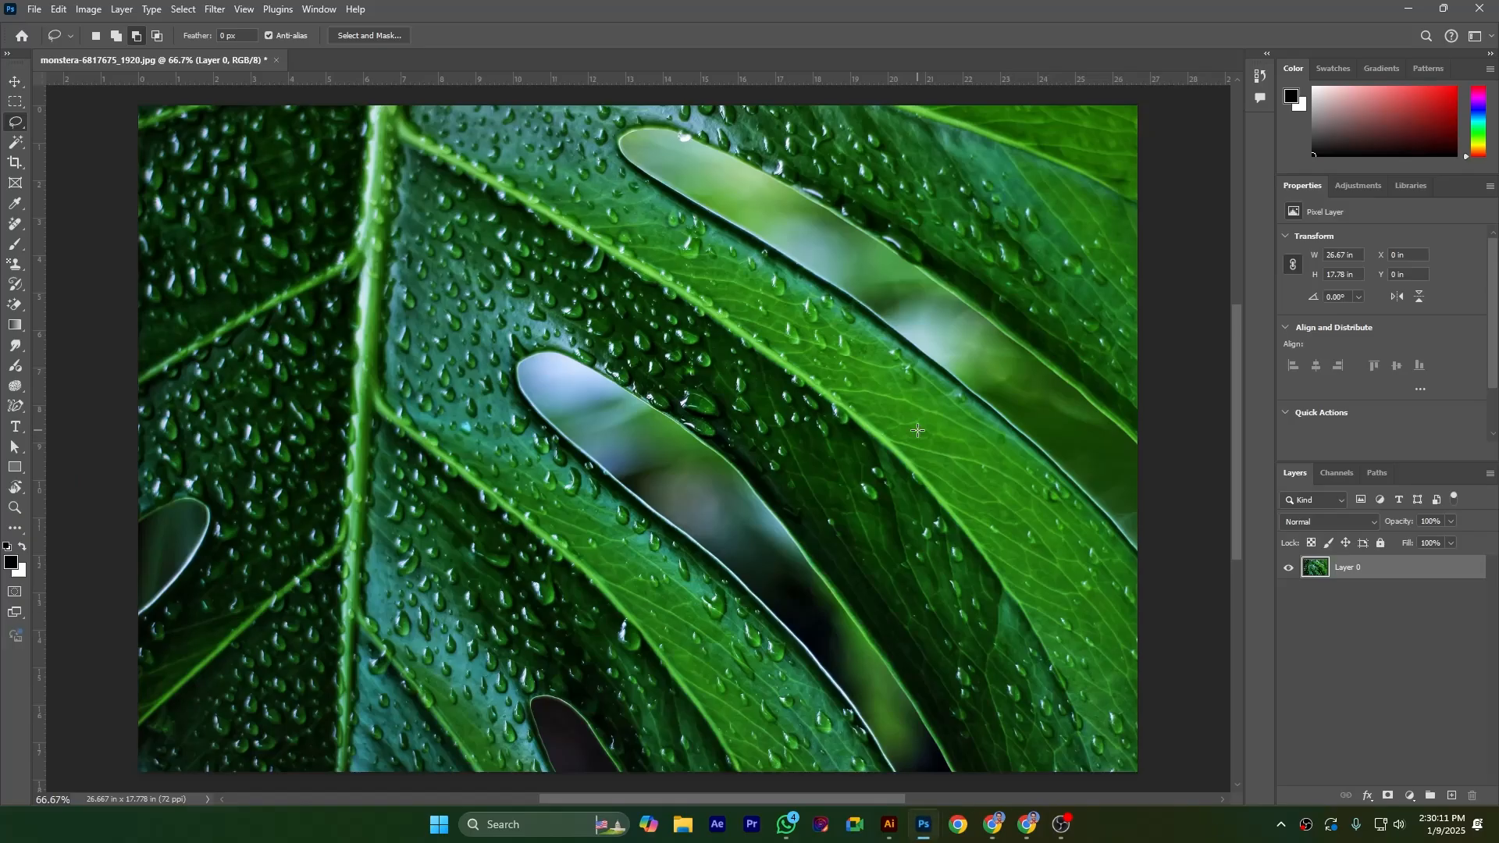
pyautogui.click(63, 9)
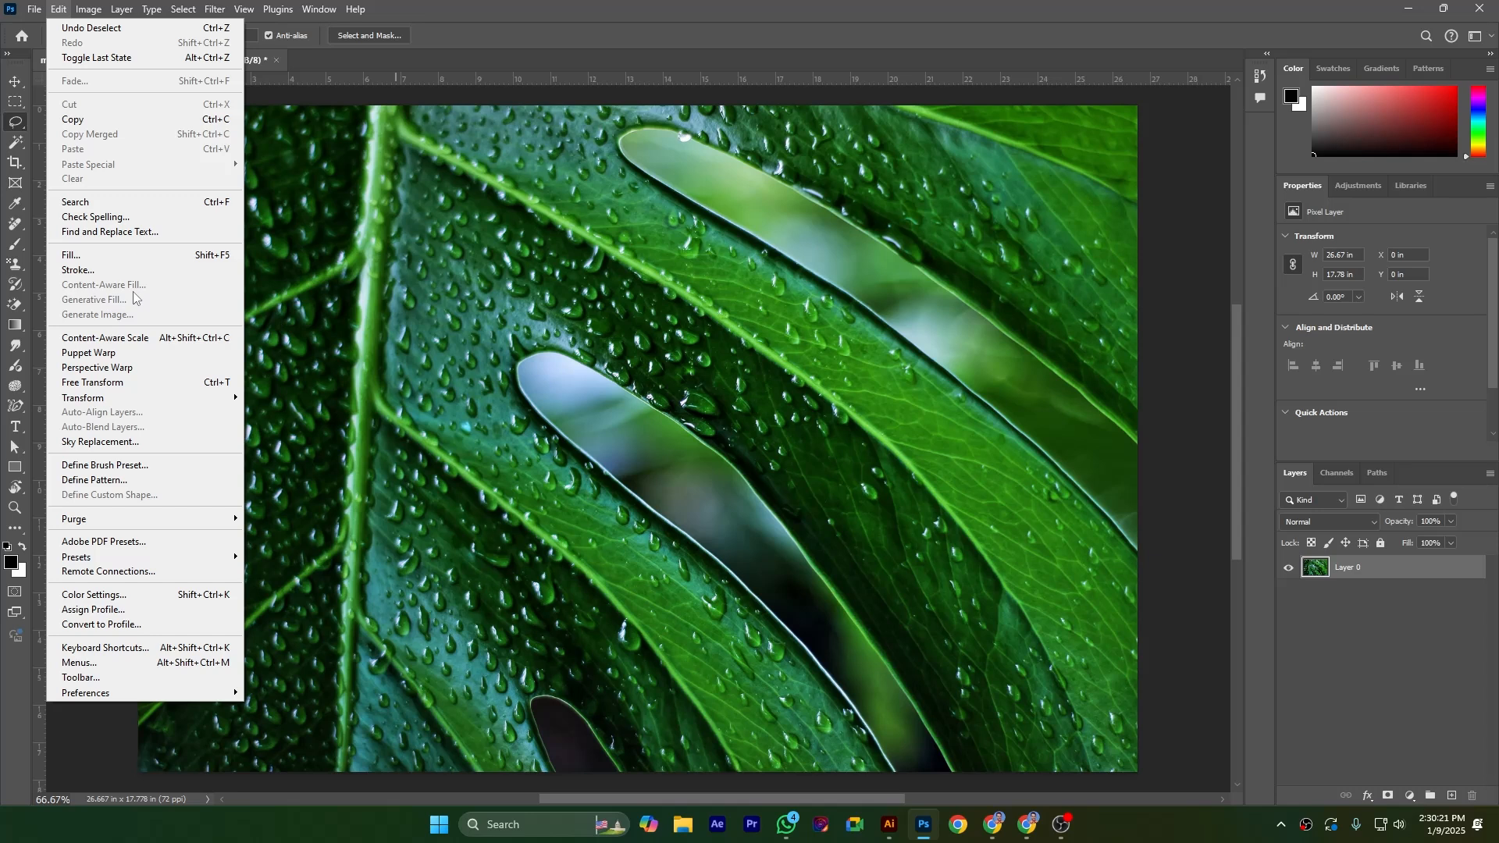
pyautogui.click(495, 320)
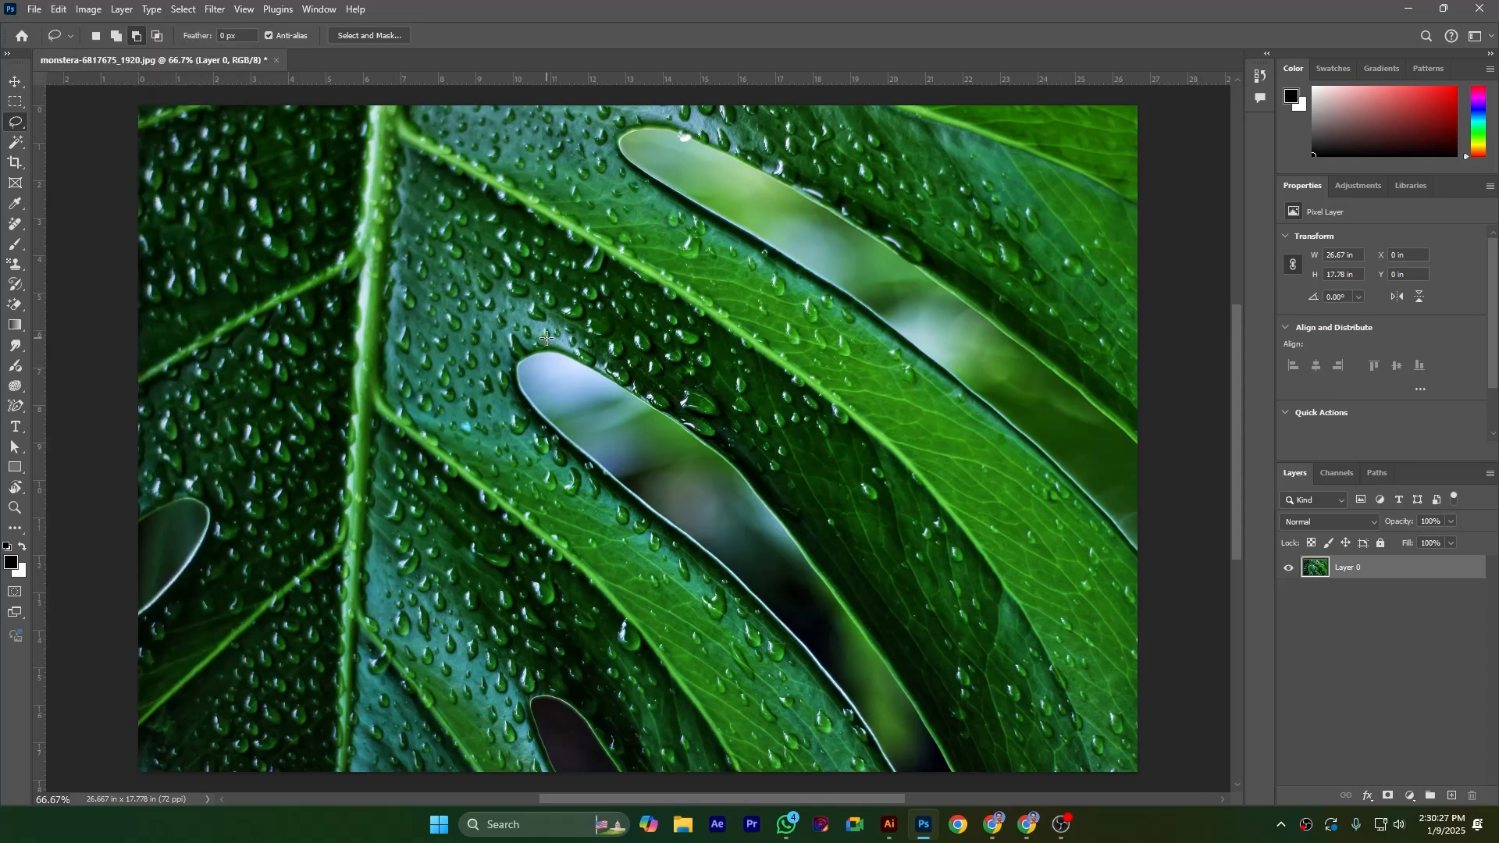
pyautogui.moveTo(500, 353)
pyautogui.mouseDown()
pyautogui.moveTo(543, 453)
pyautogui.moveTo(672, 551)
pyautogui.moveTo(807, 689)
pyautogui.moveTo(855, 763)
pyautogui.moveTo(956, 781)
pyautogui.moveTo(971, 764)
pyautogui.moveTo(927, 635)
pyautogui.moveTo(863, 537)
pyautogui.moveTo(662, 369)
pyautogui.moveTo(515, 336)
pyautogui.mouseUp()
# Try filling the selected gap with the foreground color in Normal mode at 100% opacity, and undo the fill
pyautogui.click(58, 9)
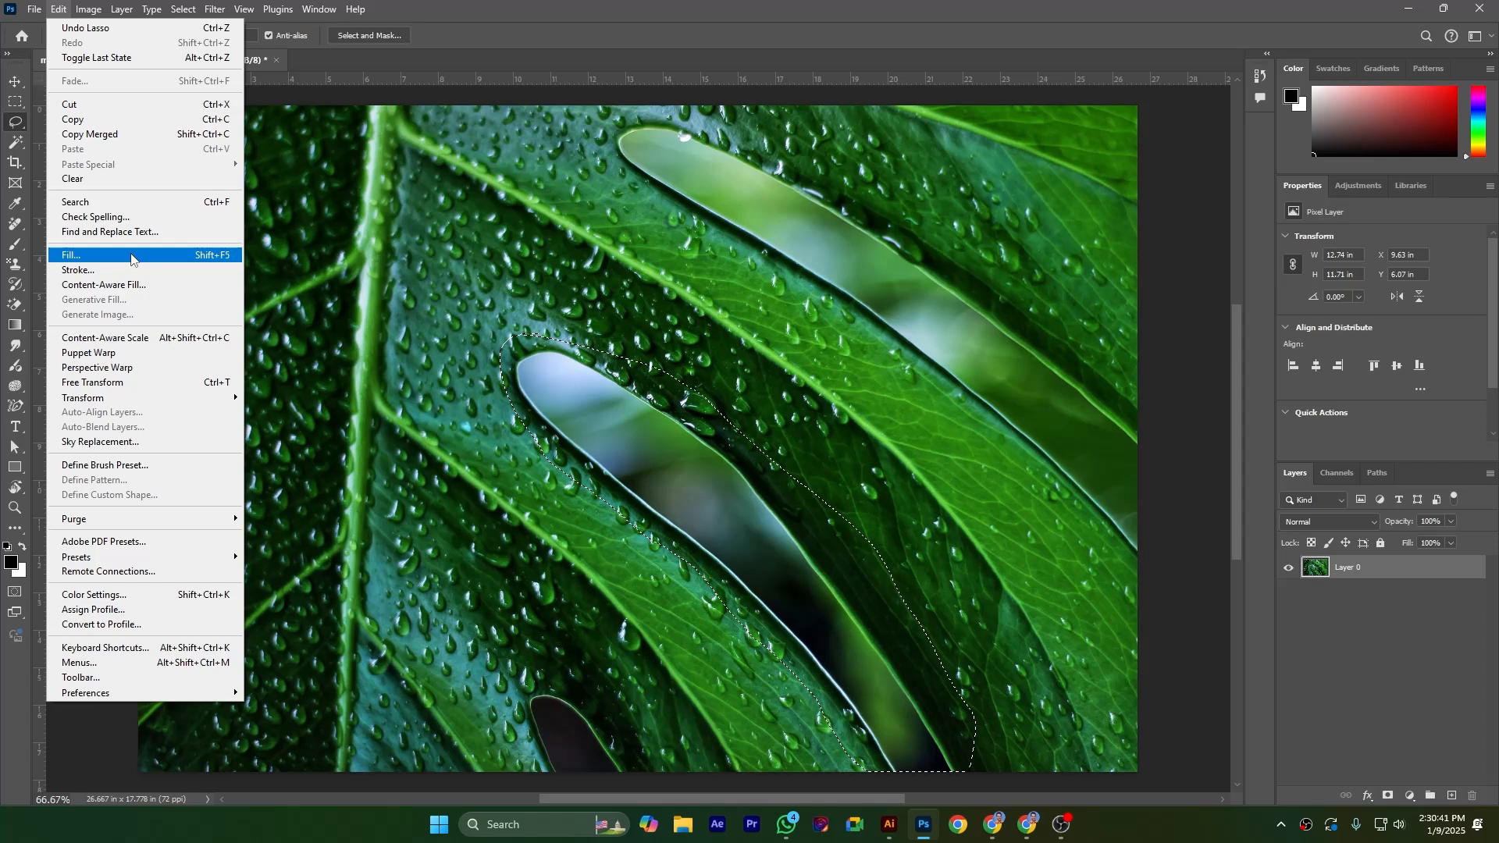
pyautogui.click(131, 258)
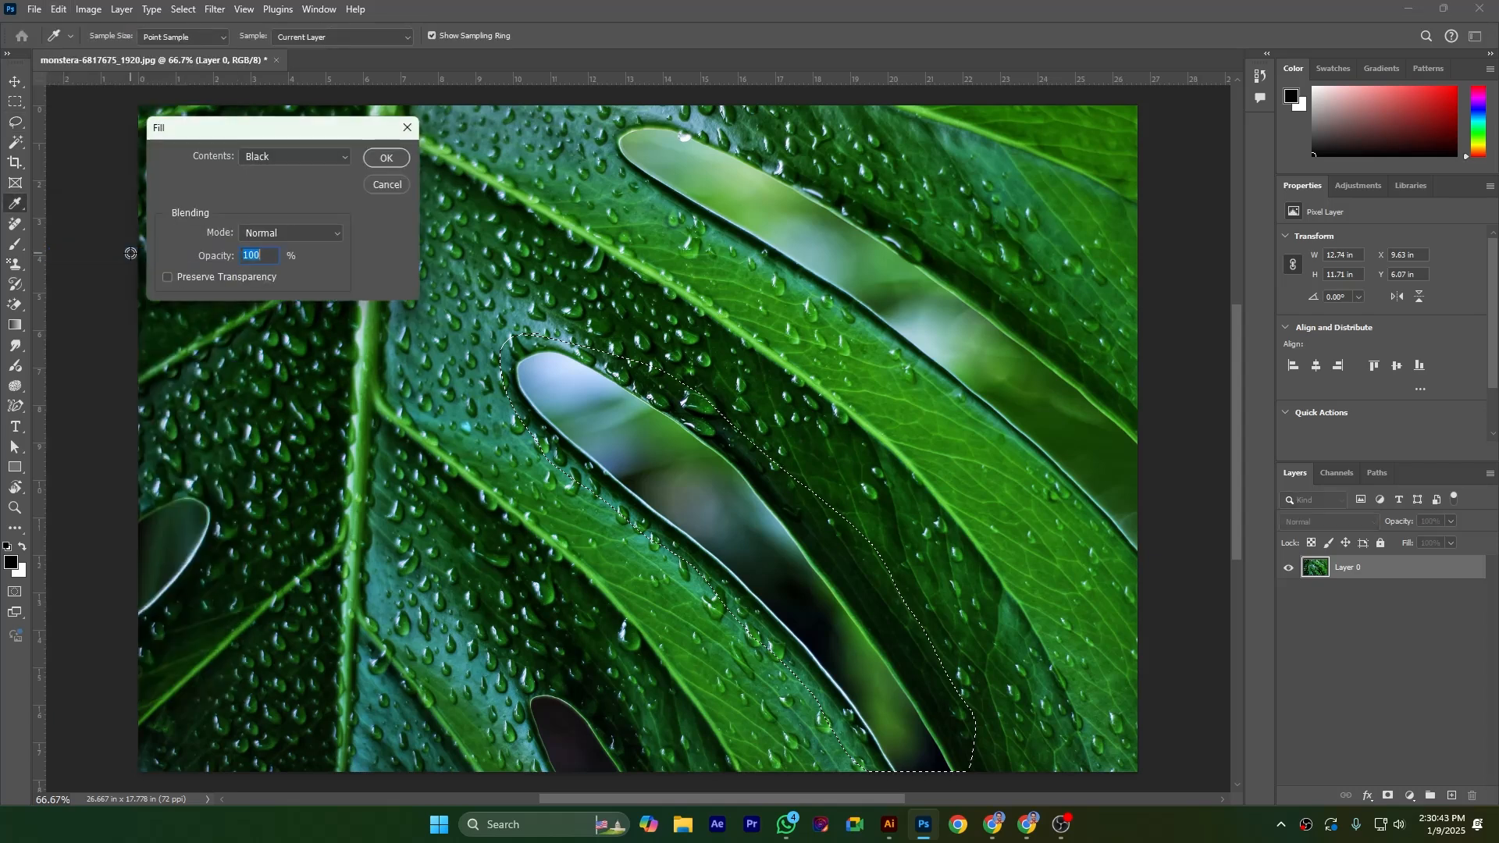
pyautogui.click(305, 156)
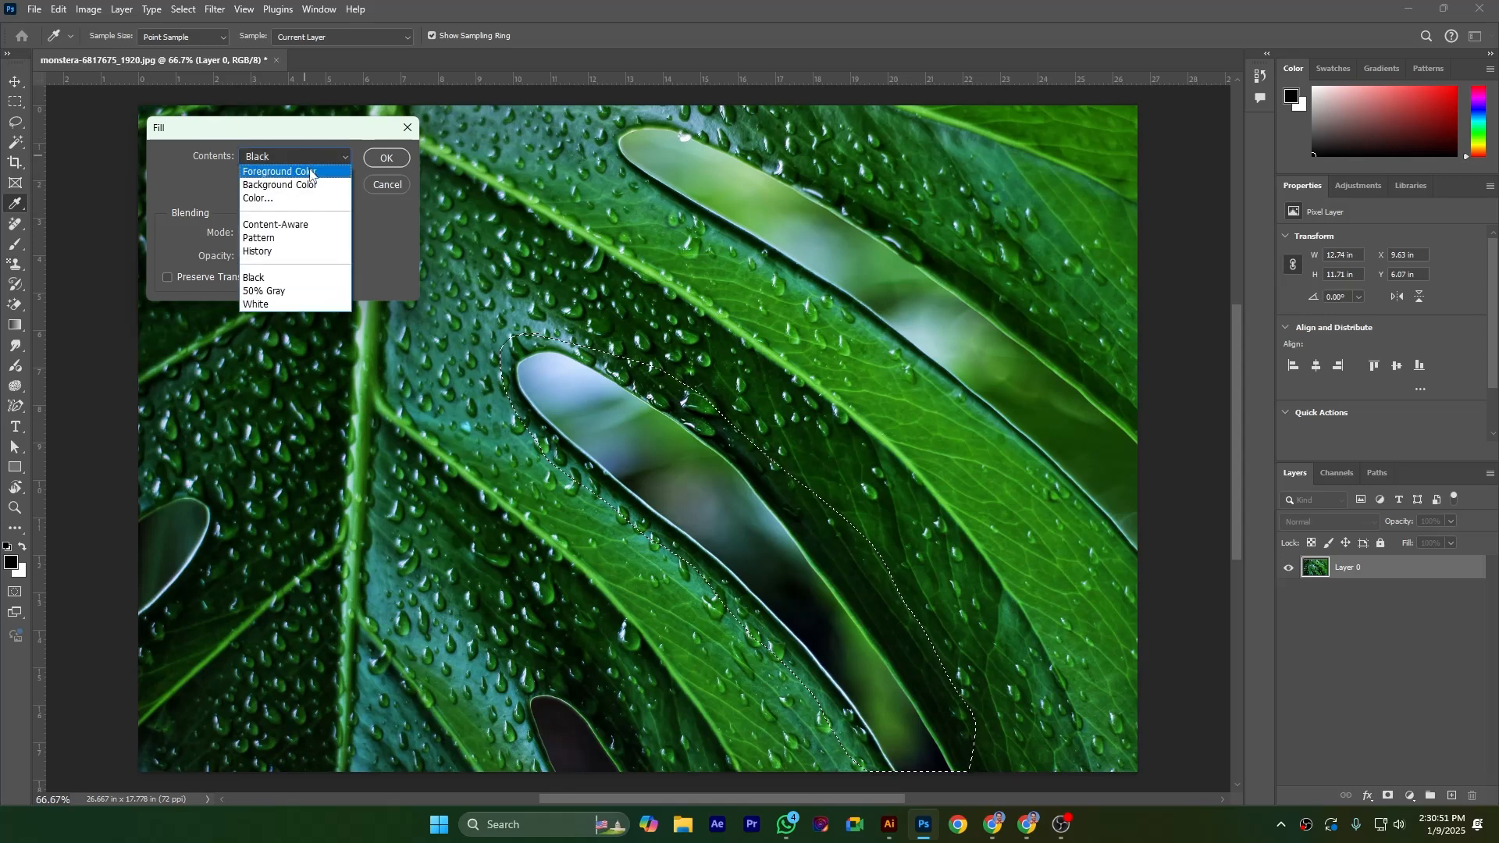
pyautogui.click(310, 170)
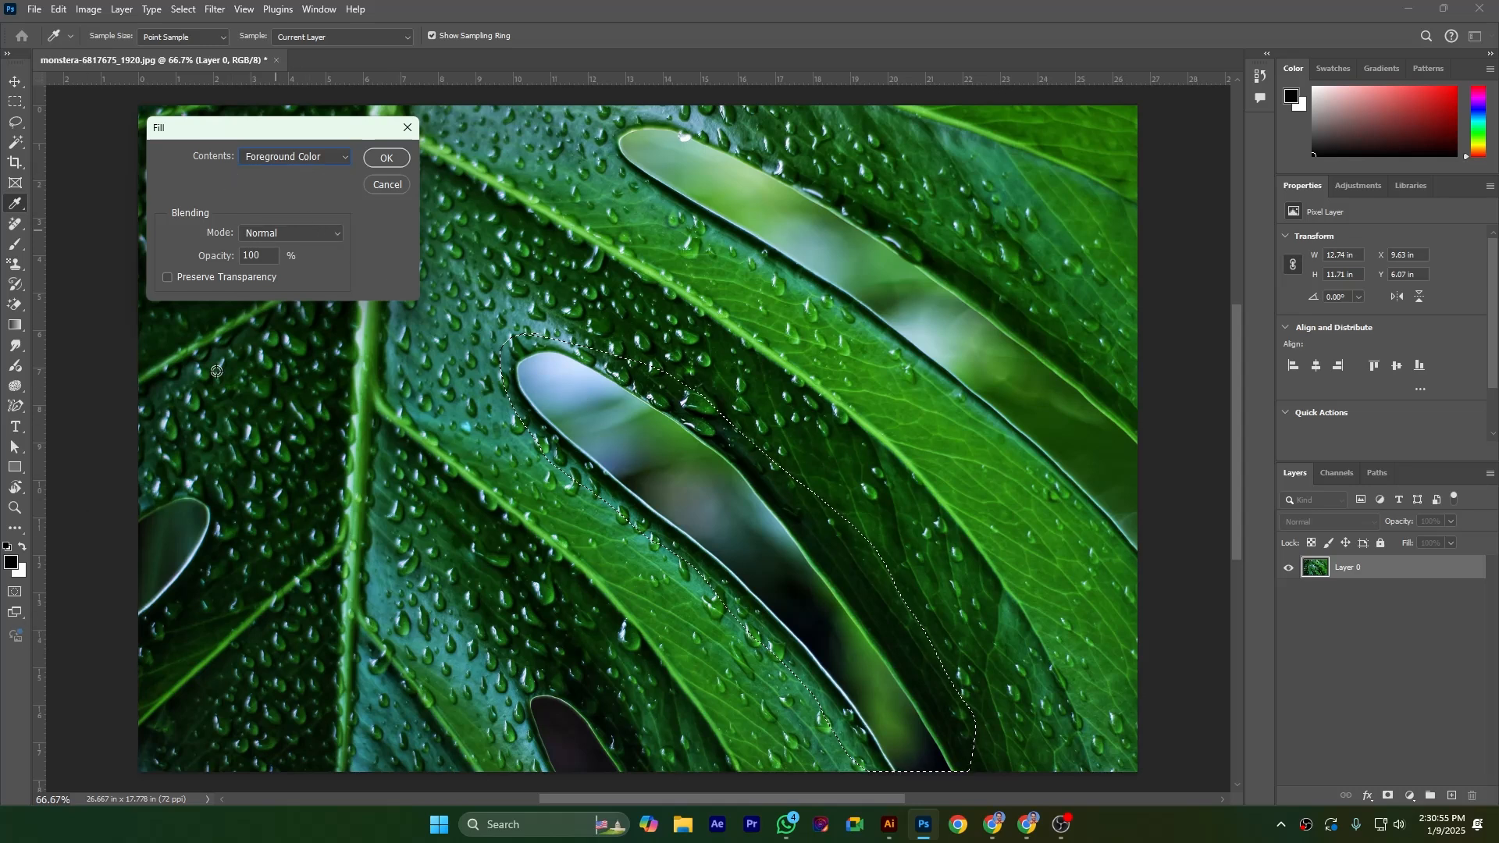
pyautogui.click(387, 157)
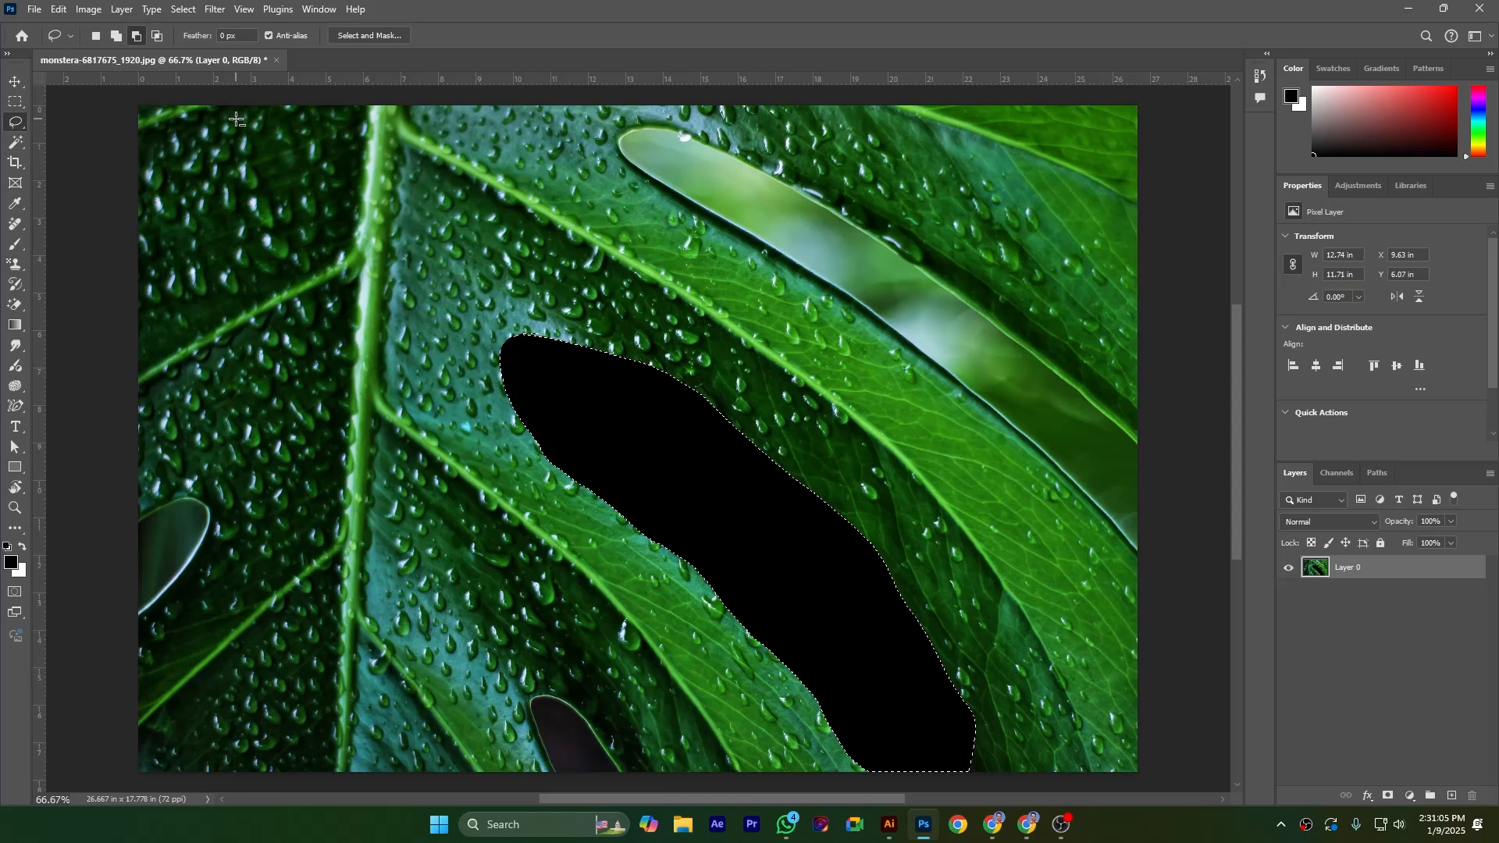
pyautogui.hotkey('ctrl', 'z')
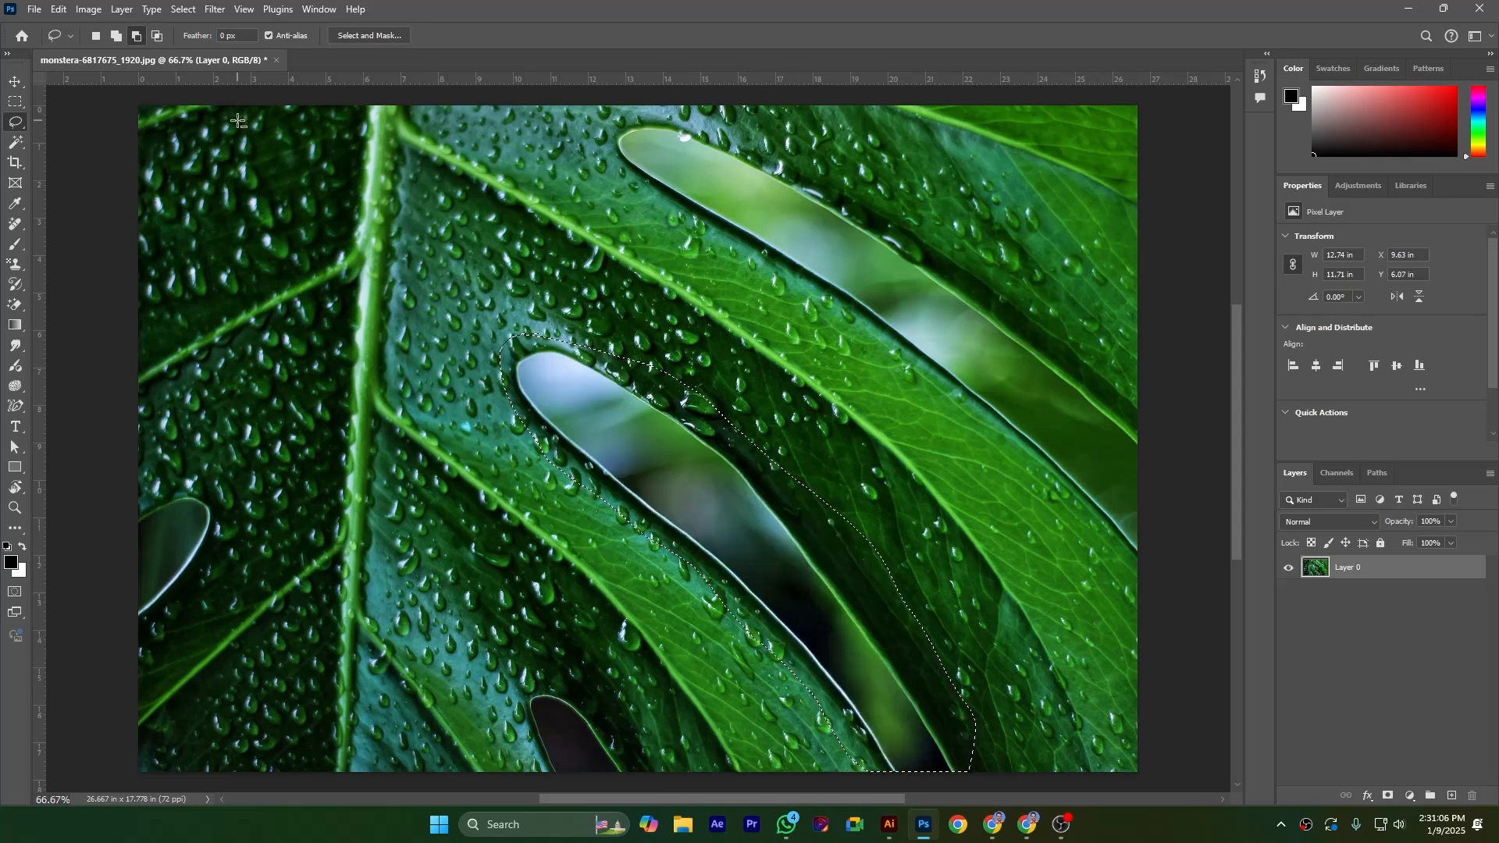
# Try filling the selected gap with the orange color #e3850b in Screen mode at 100% opacity, and undo the fill
pyautogui.click(58, 9)
pyautogui.click(165, 258)
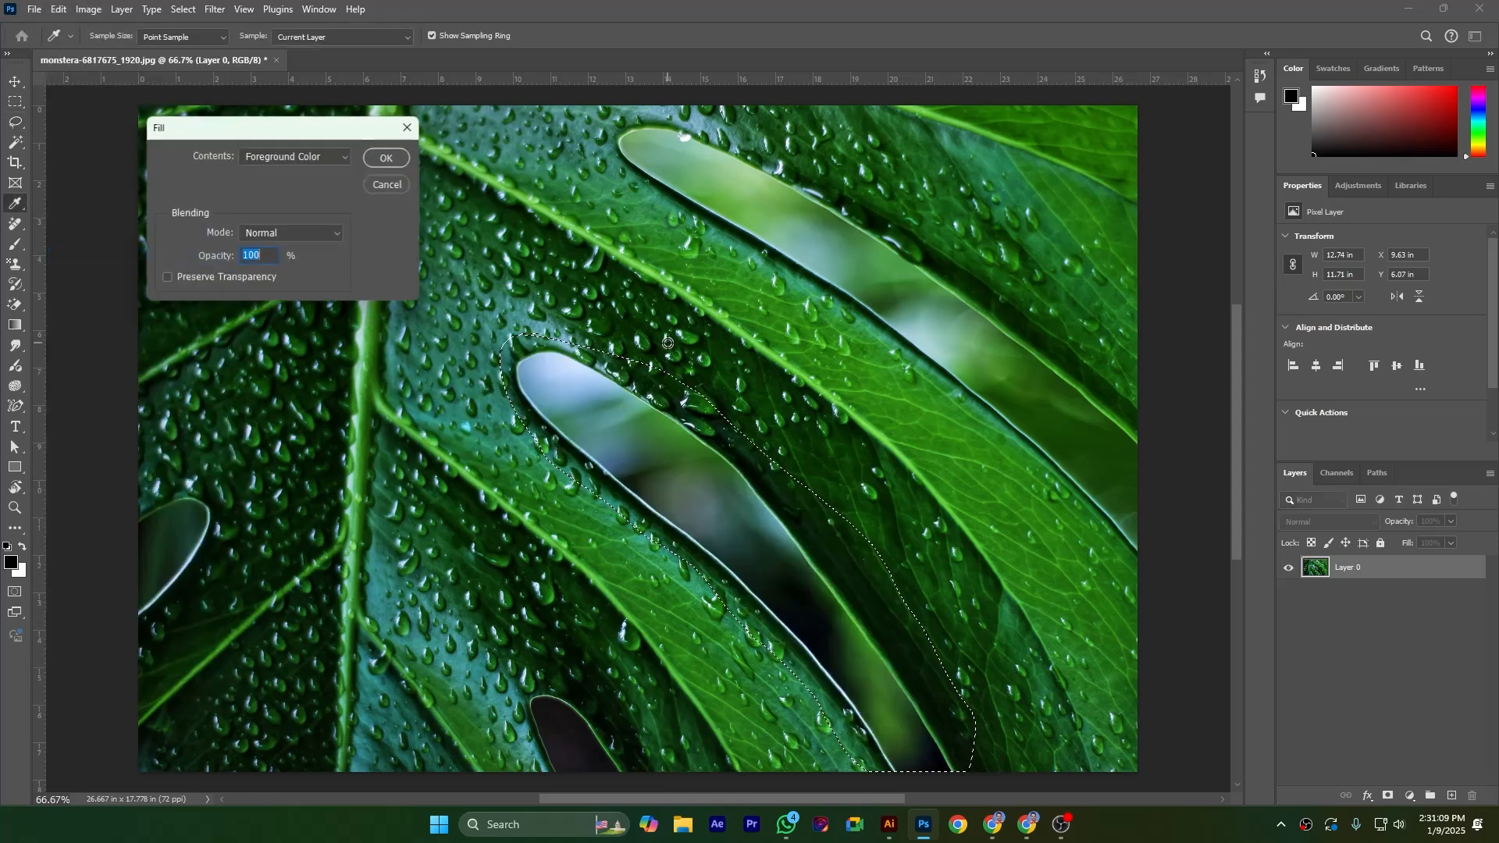
pyautogui.click(316, 158)
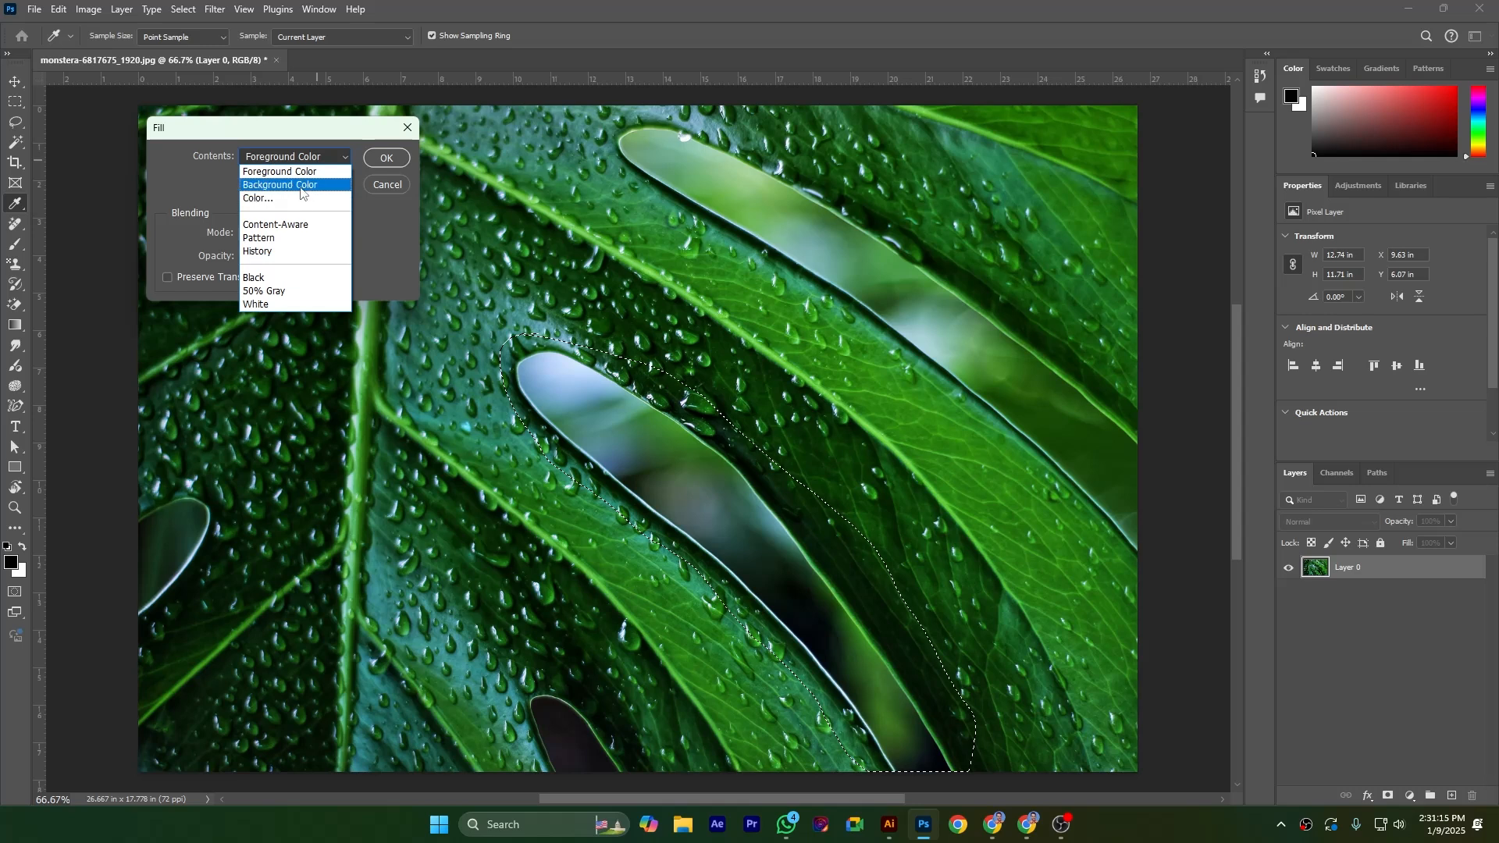
pyautogui.click(258, 198)
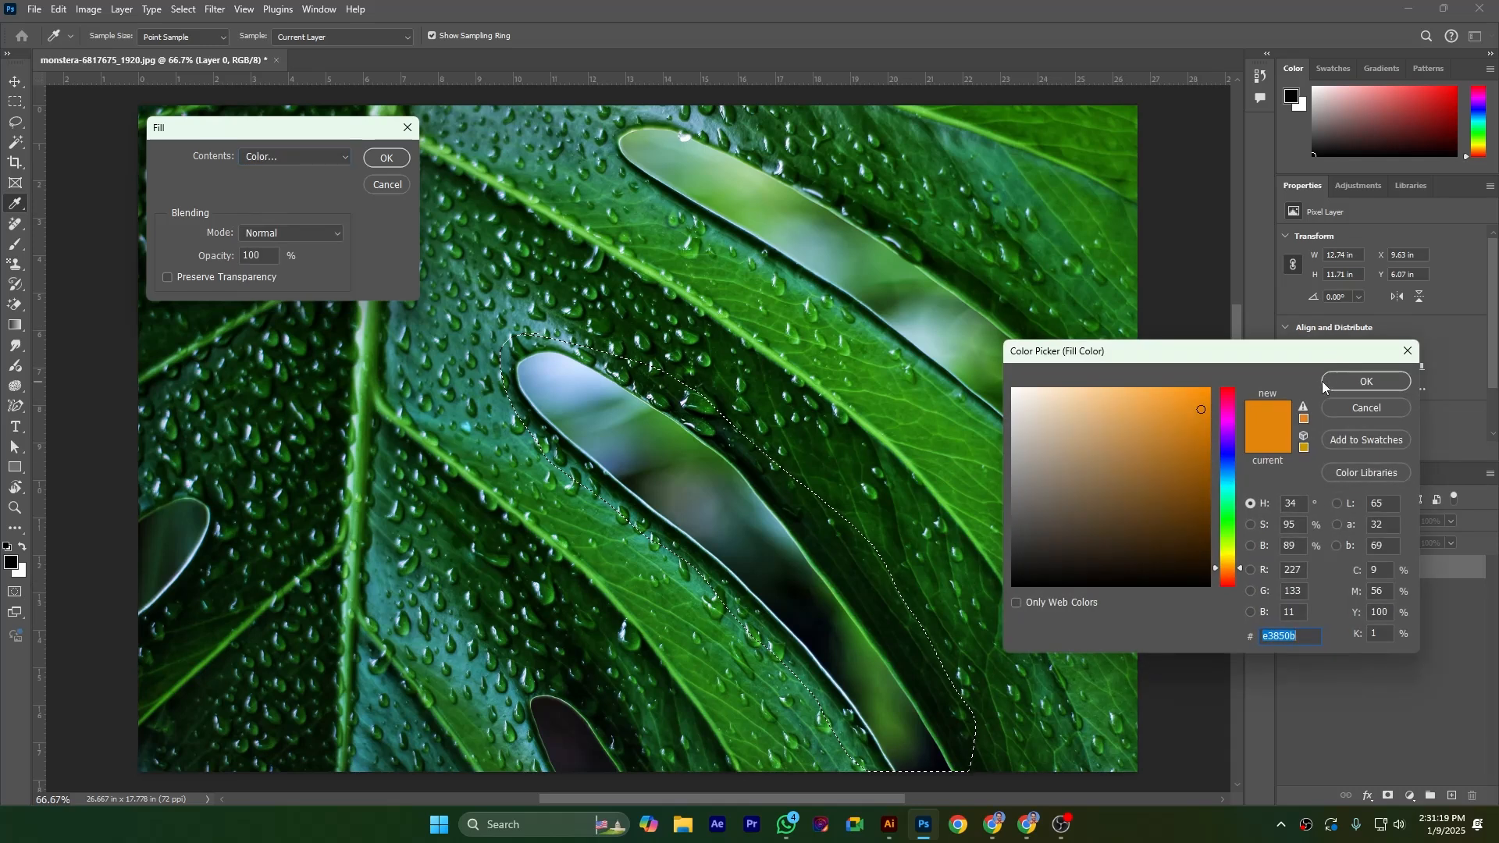
pyautogui.click(1366, 381)
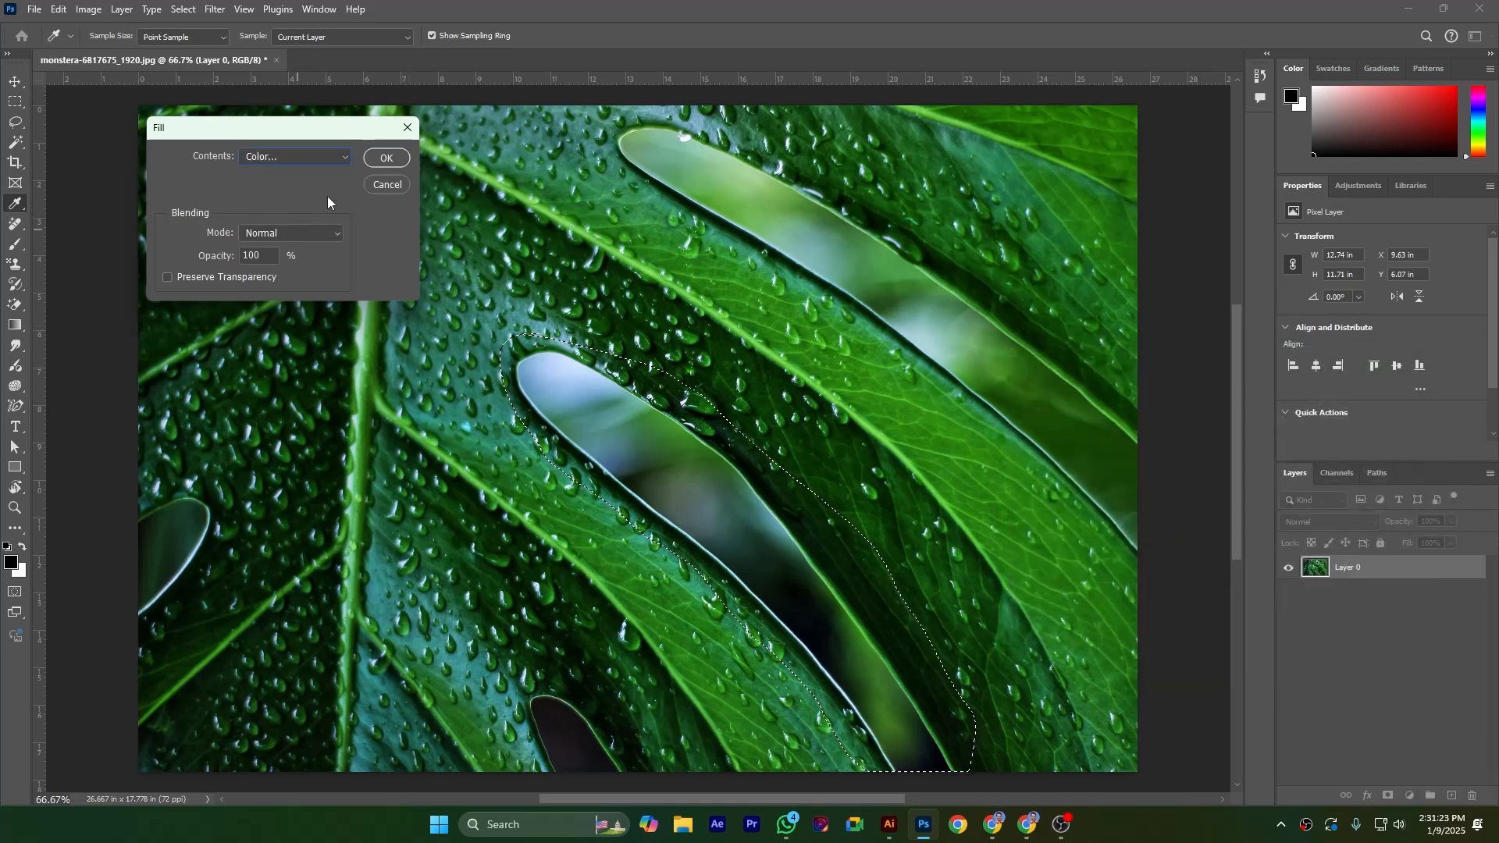
pyautogui.click(315, 234)
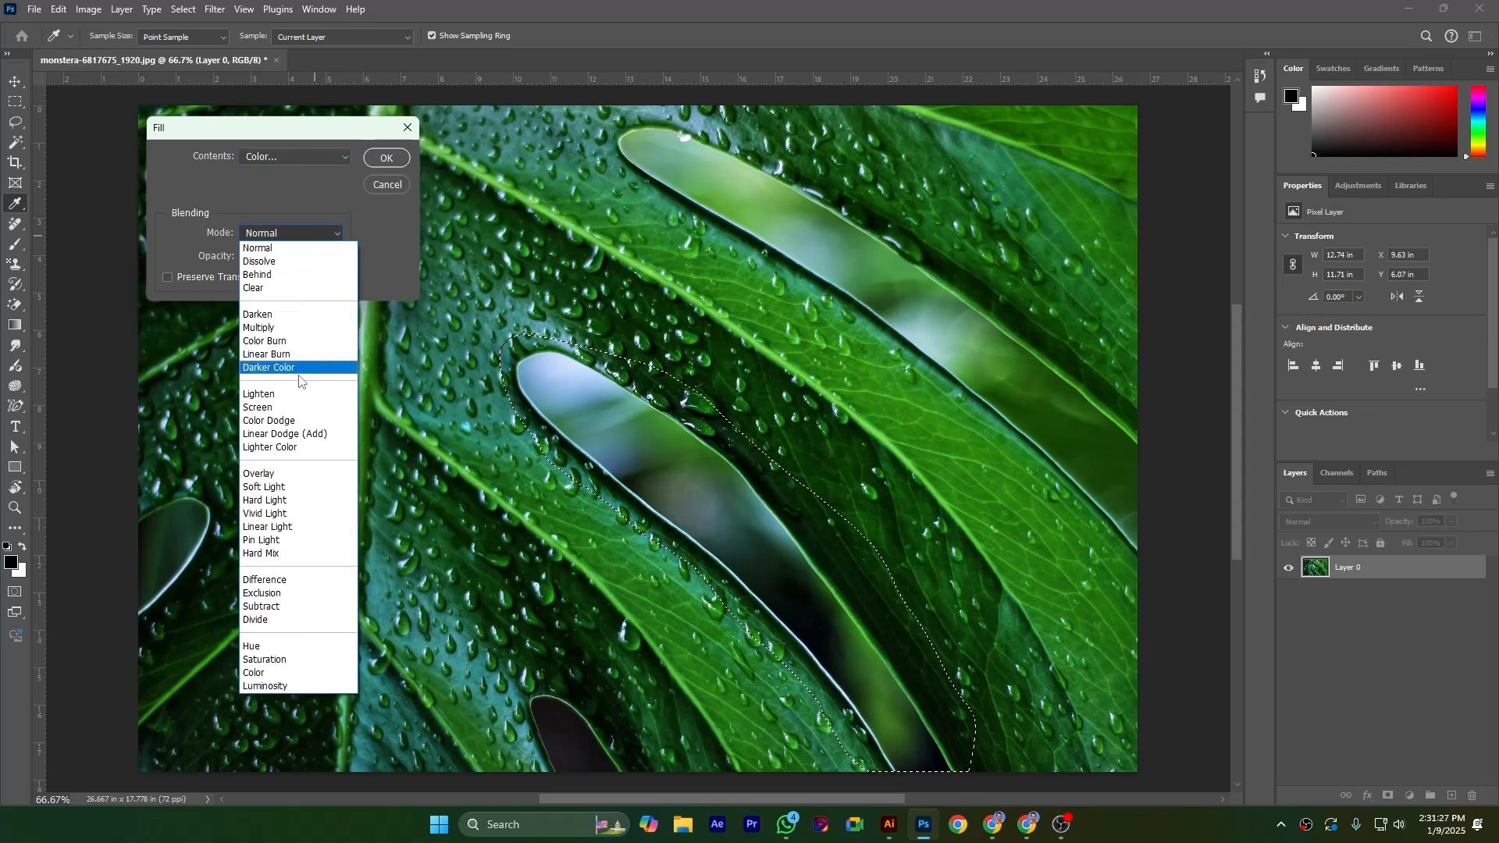
pyautogui.click(285, 407)
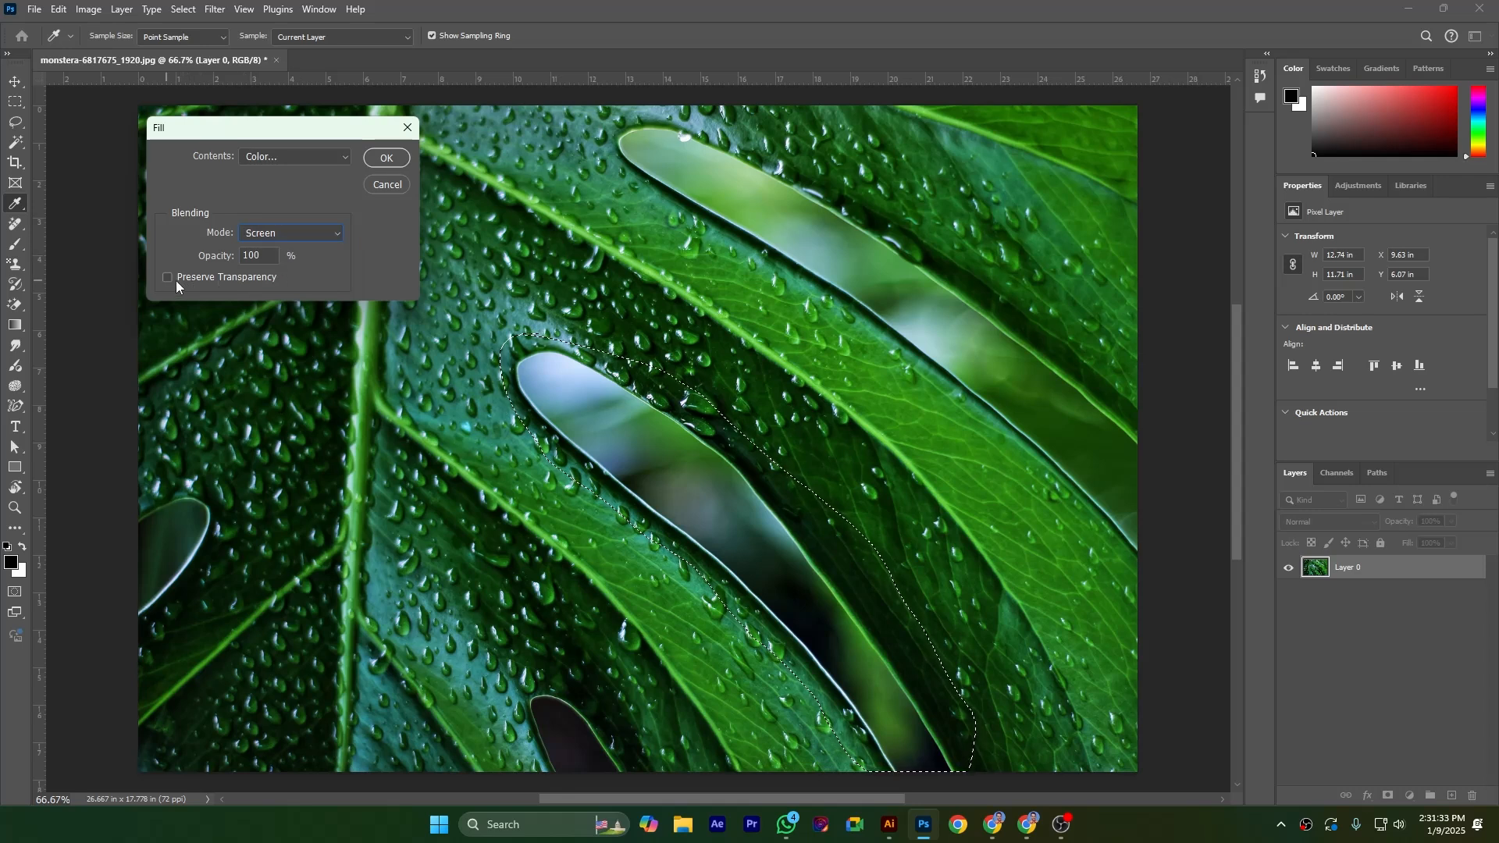
pyautogui.click(386, 161)
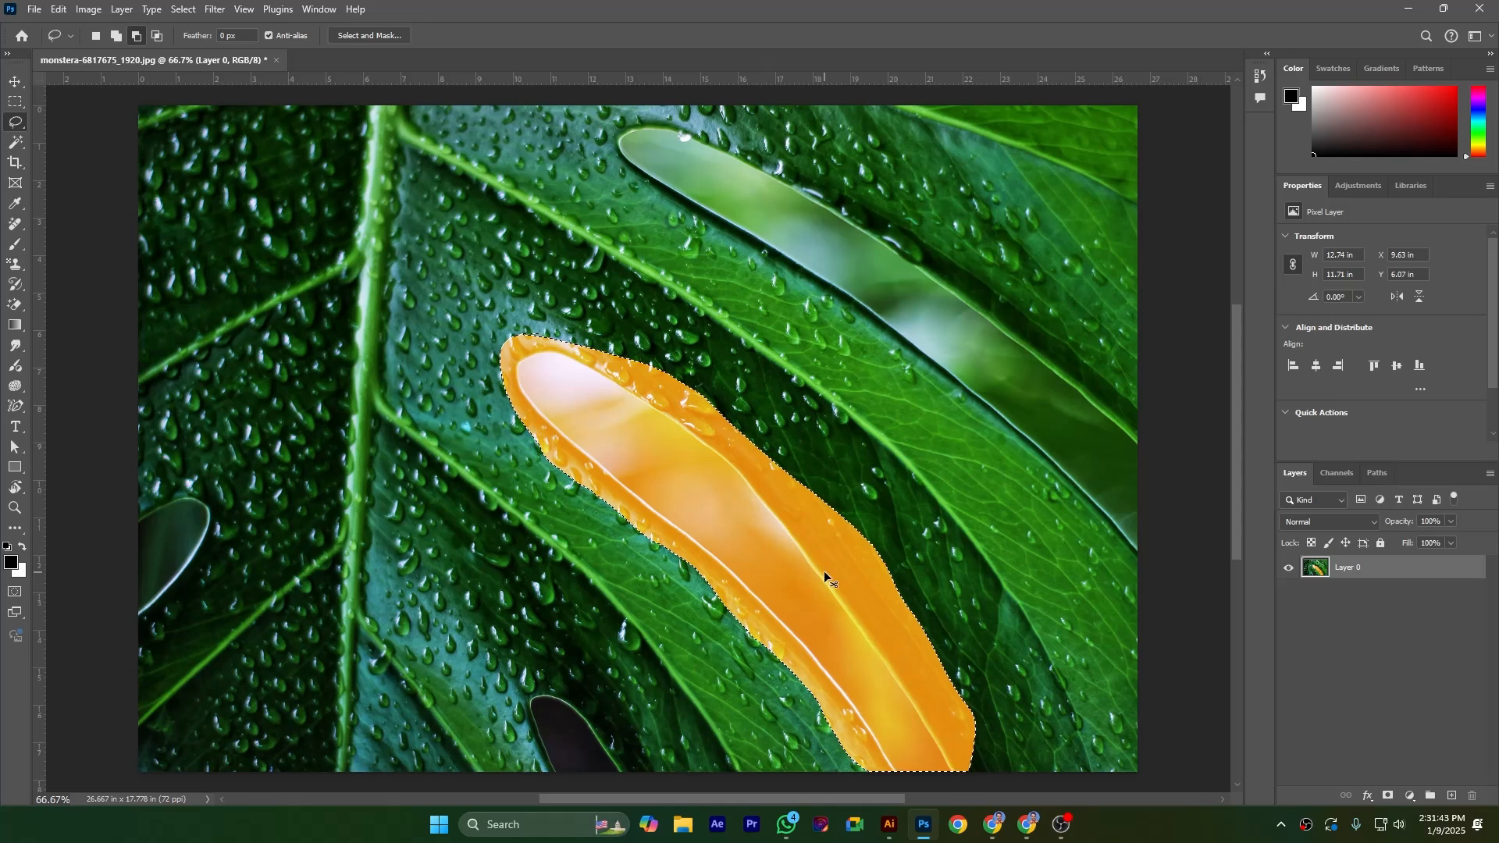
pyautogui.hotkey('ctrl', 'z')
# Try a Content-Aware fill of the selected gap with color adaptation in Screen mode, and undo it
pyautogui.click(58, 10)
pyautogui.click(108, 261)
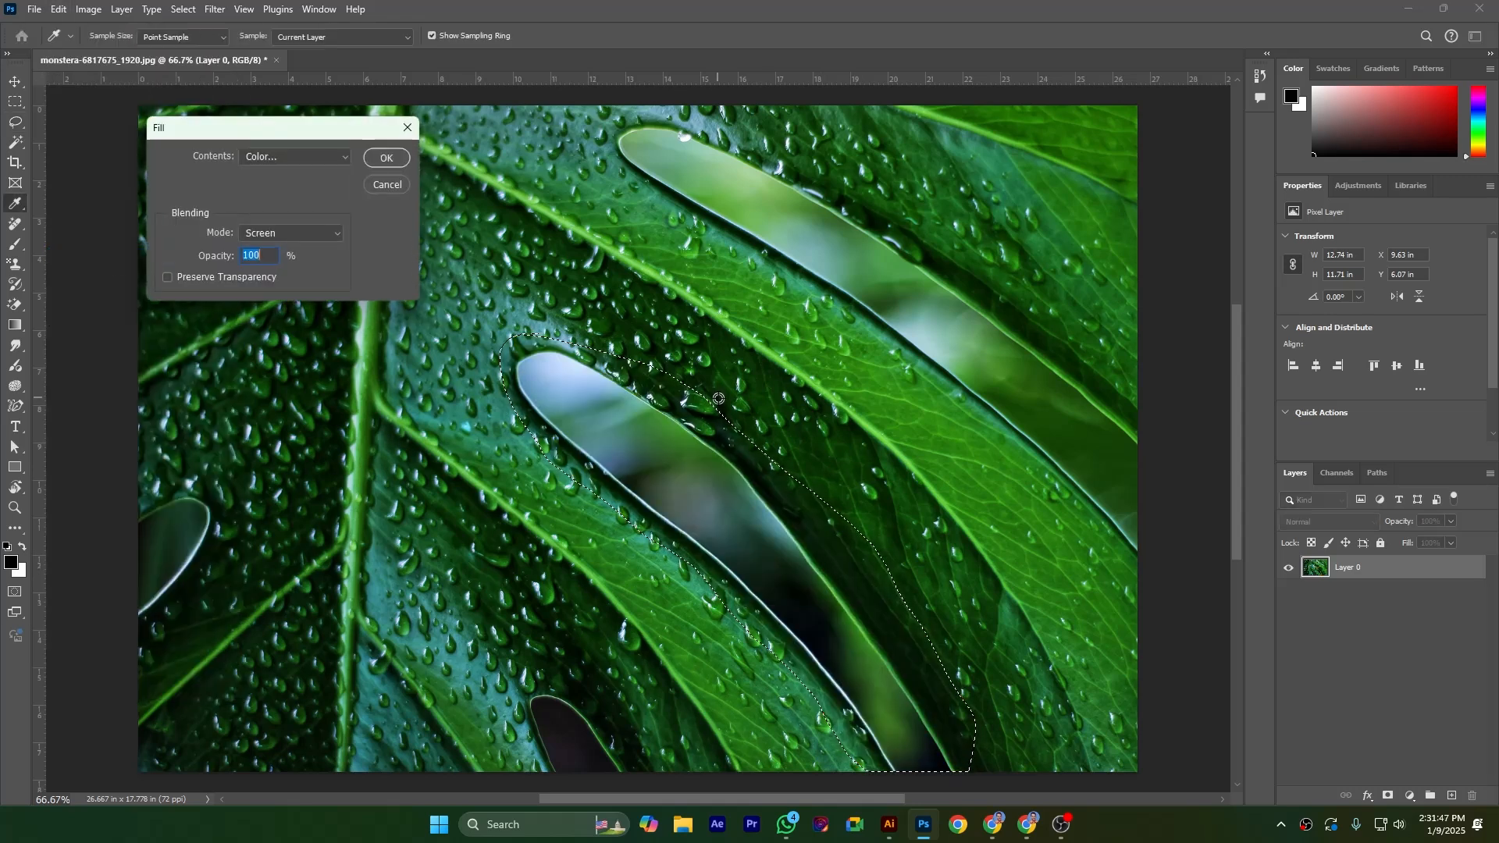
pyautogui.click(312, 156)
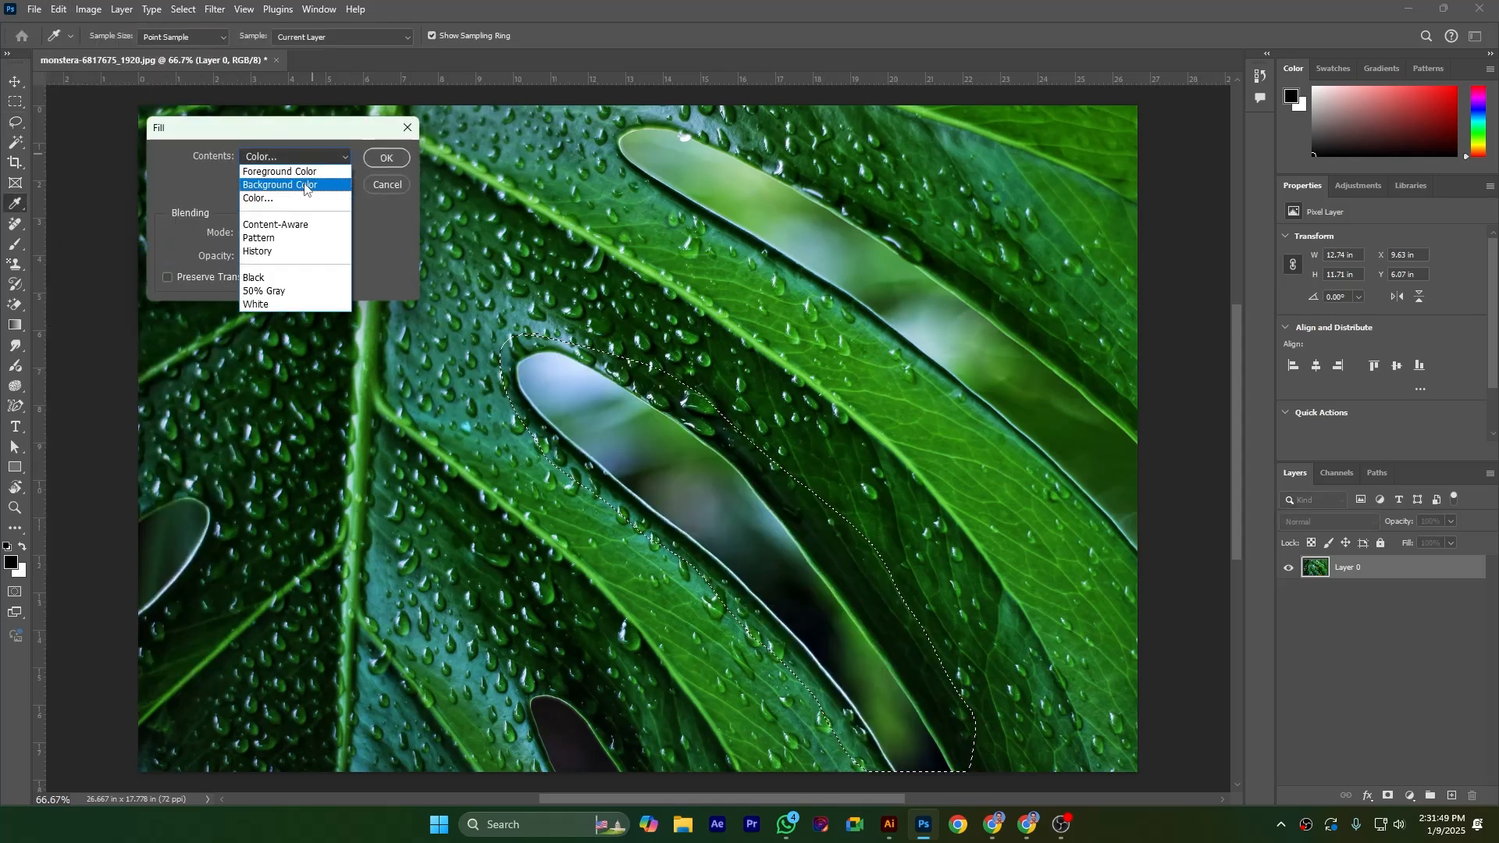
pyautogui.click(295, 225)
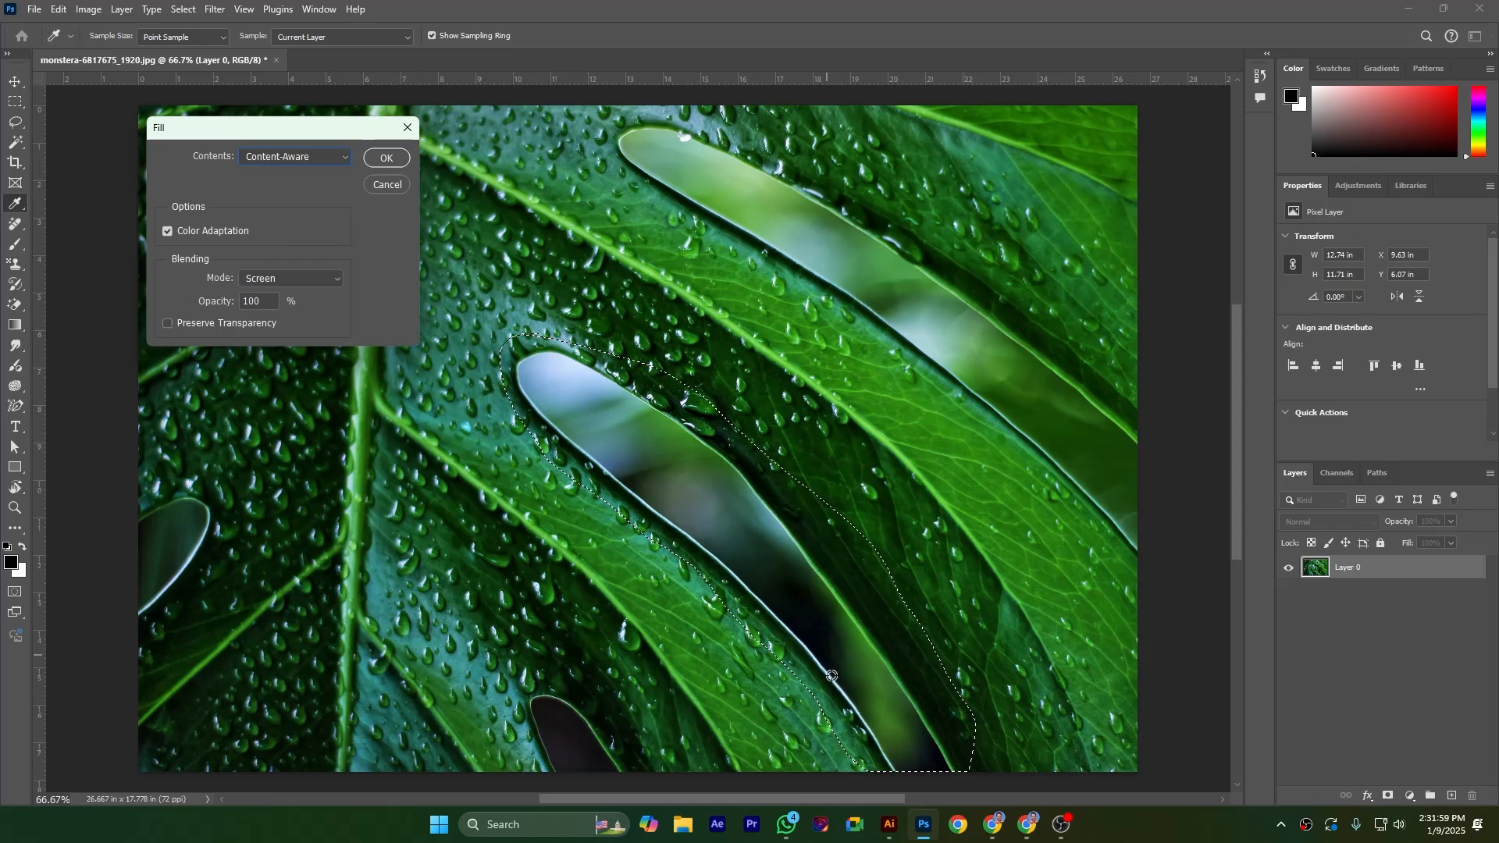
pyautogui.click(376, 158)
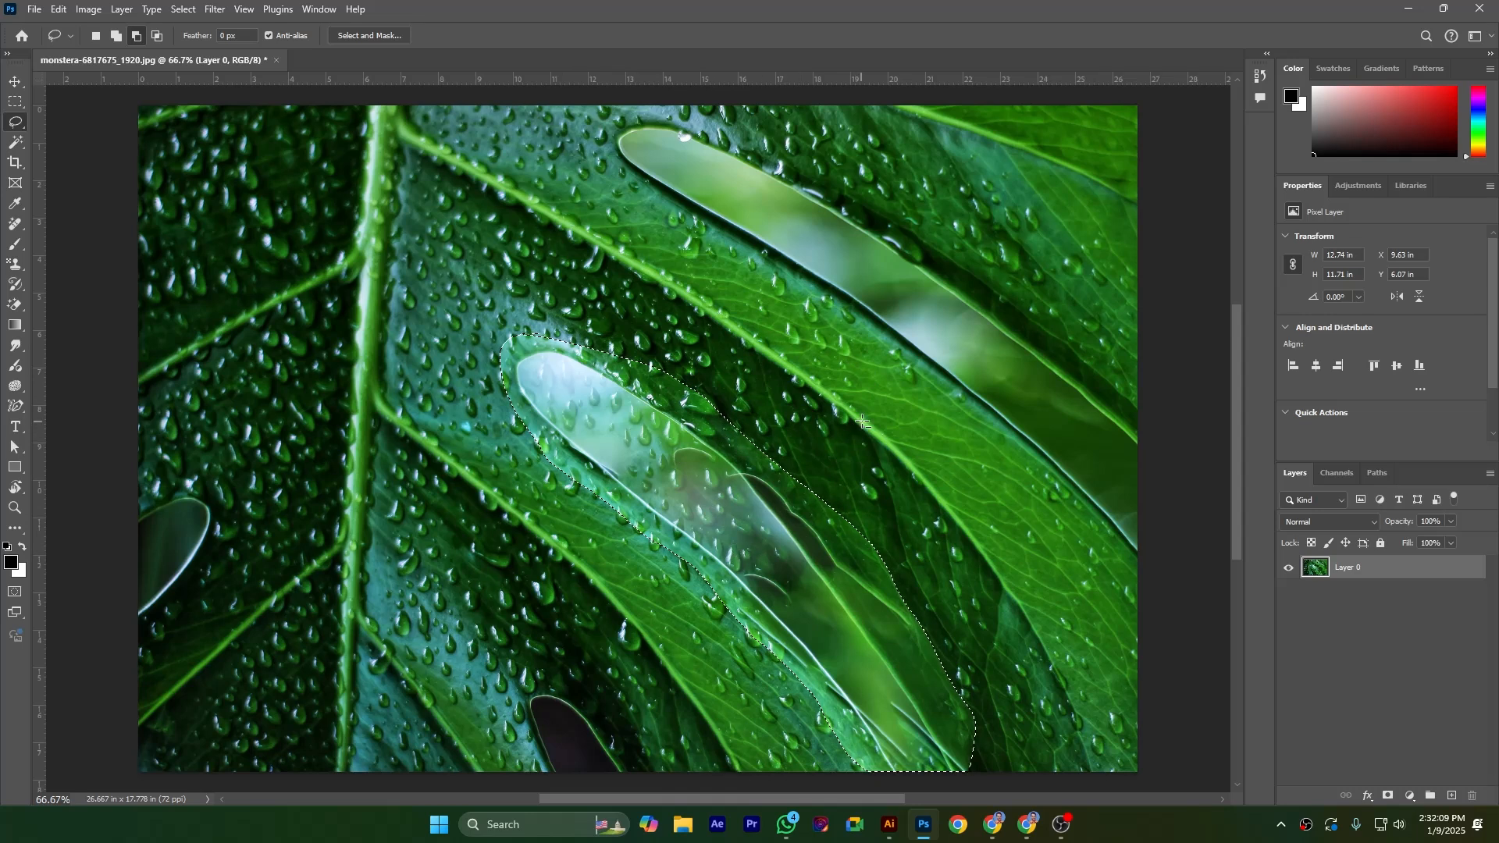
pyautogui.hotkey('ctrl', 'z')
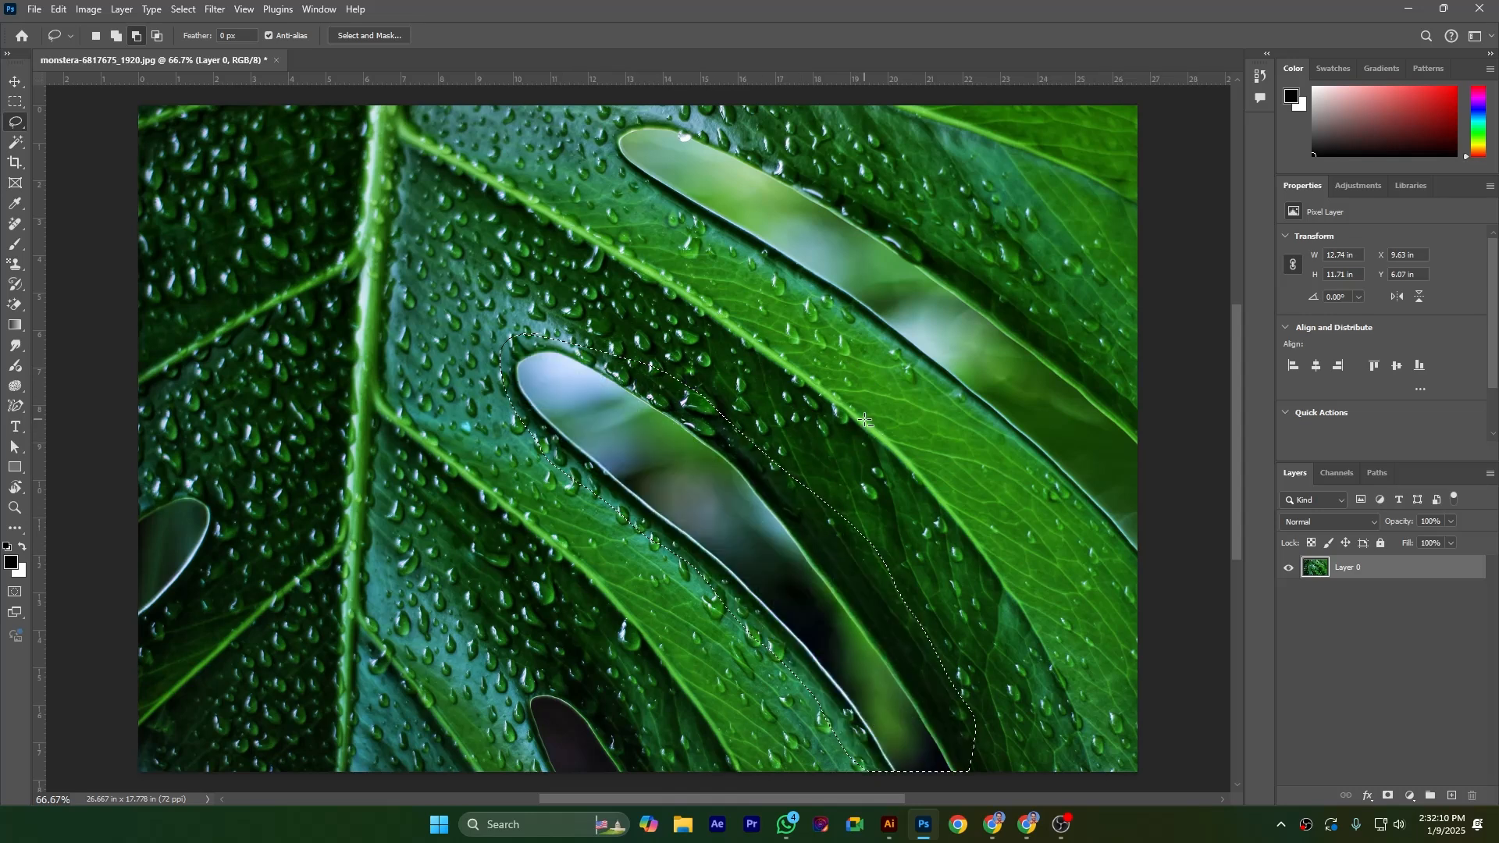
# Try a Content-Aware fill of the selected gap with the blending mode set to Color, and undo it
pyautogui.click(59, 10)
pyautogui.click(104, 255)
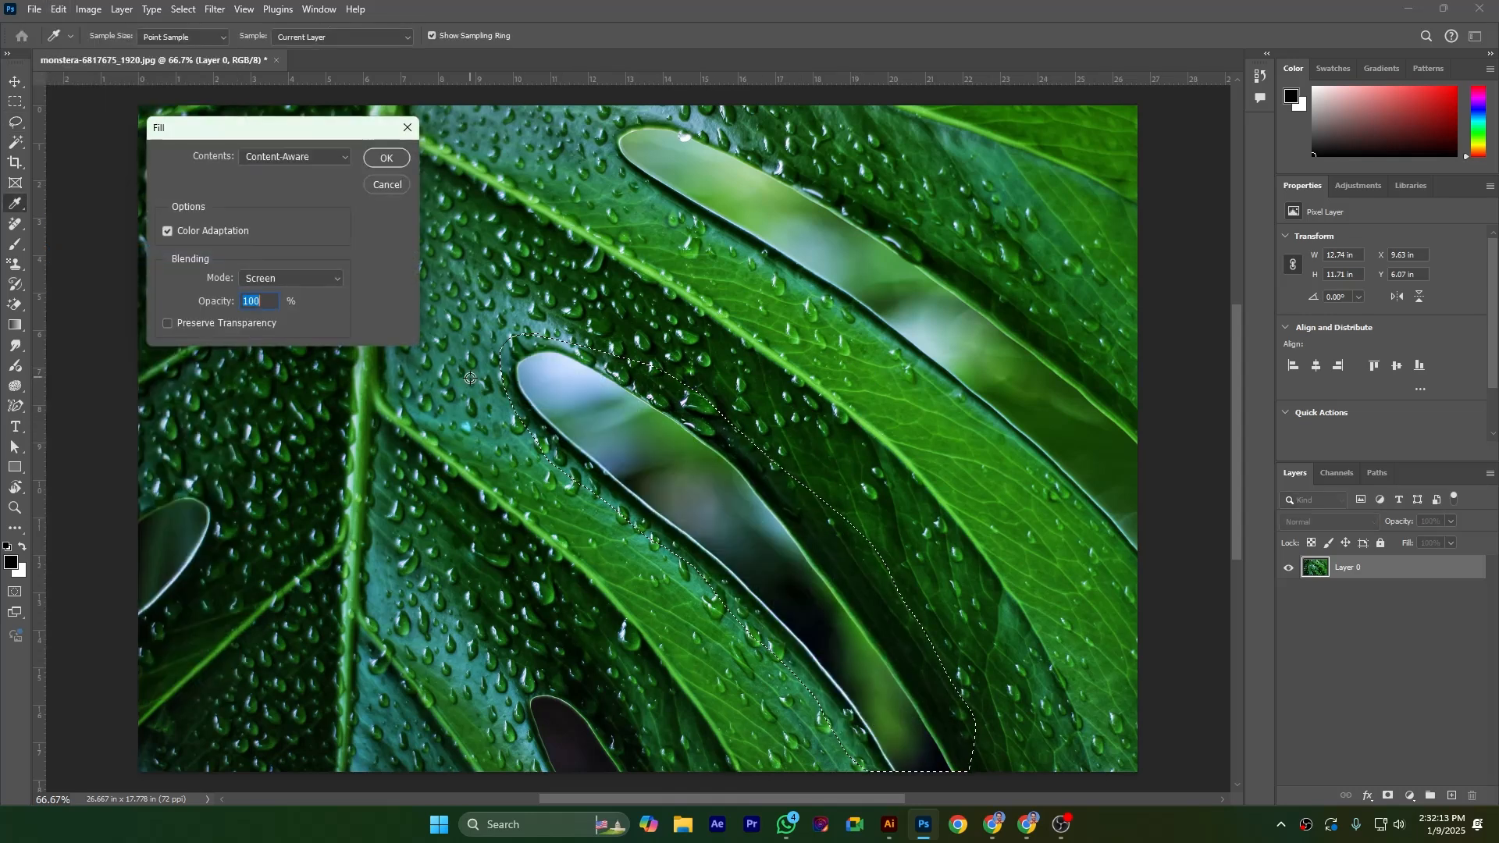
pyautogui.click(287, 281)
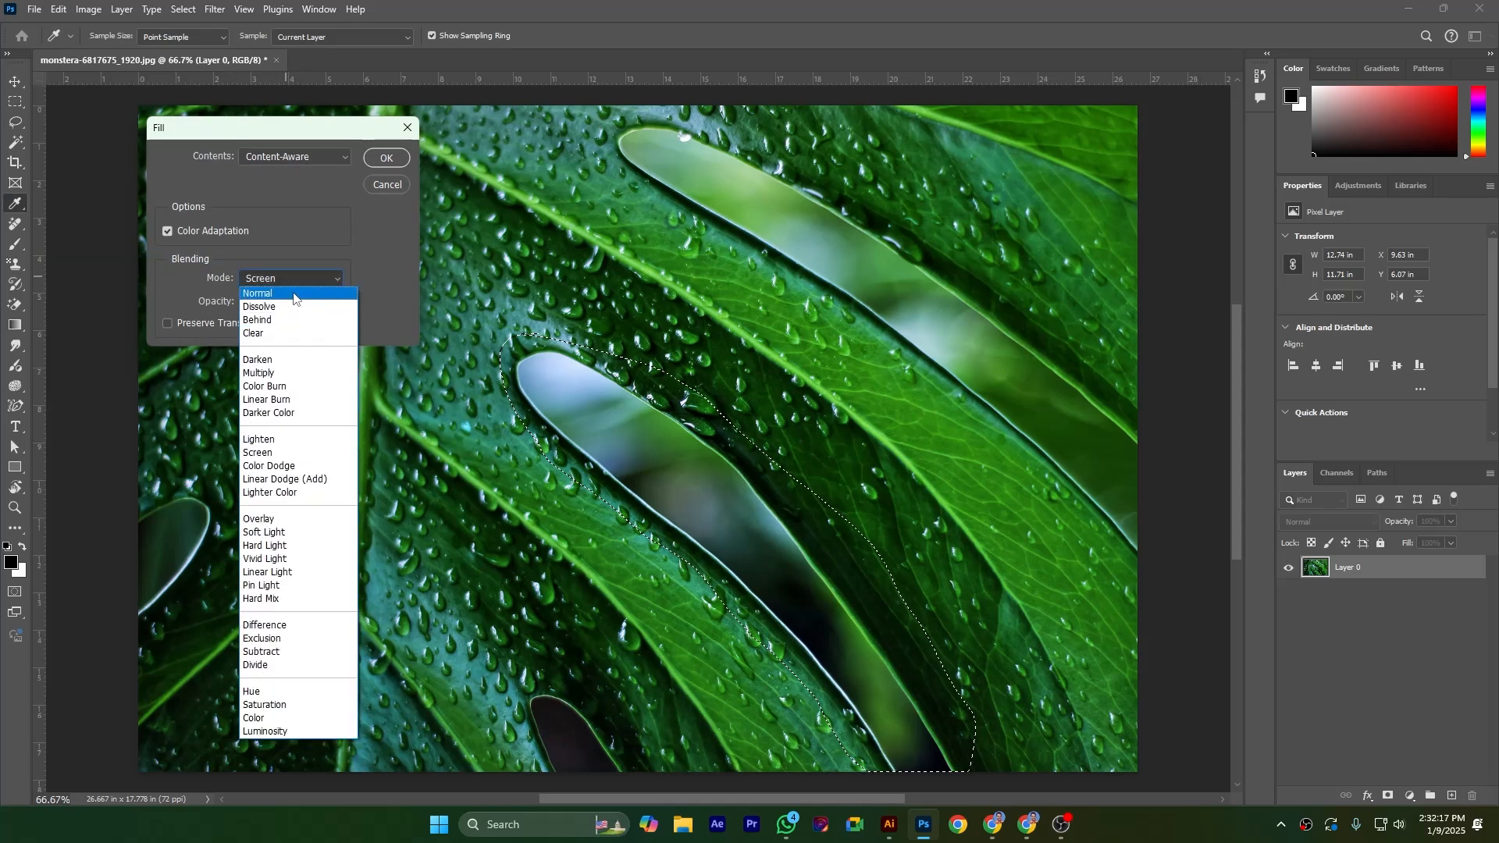
pyautogui.click(278, 718)
pyautogui.click(386, 157)
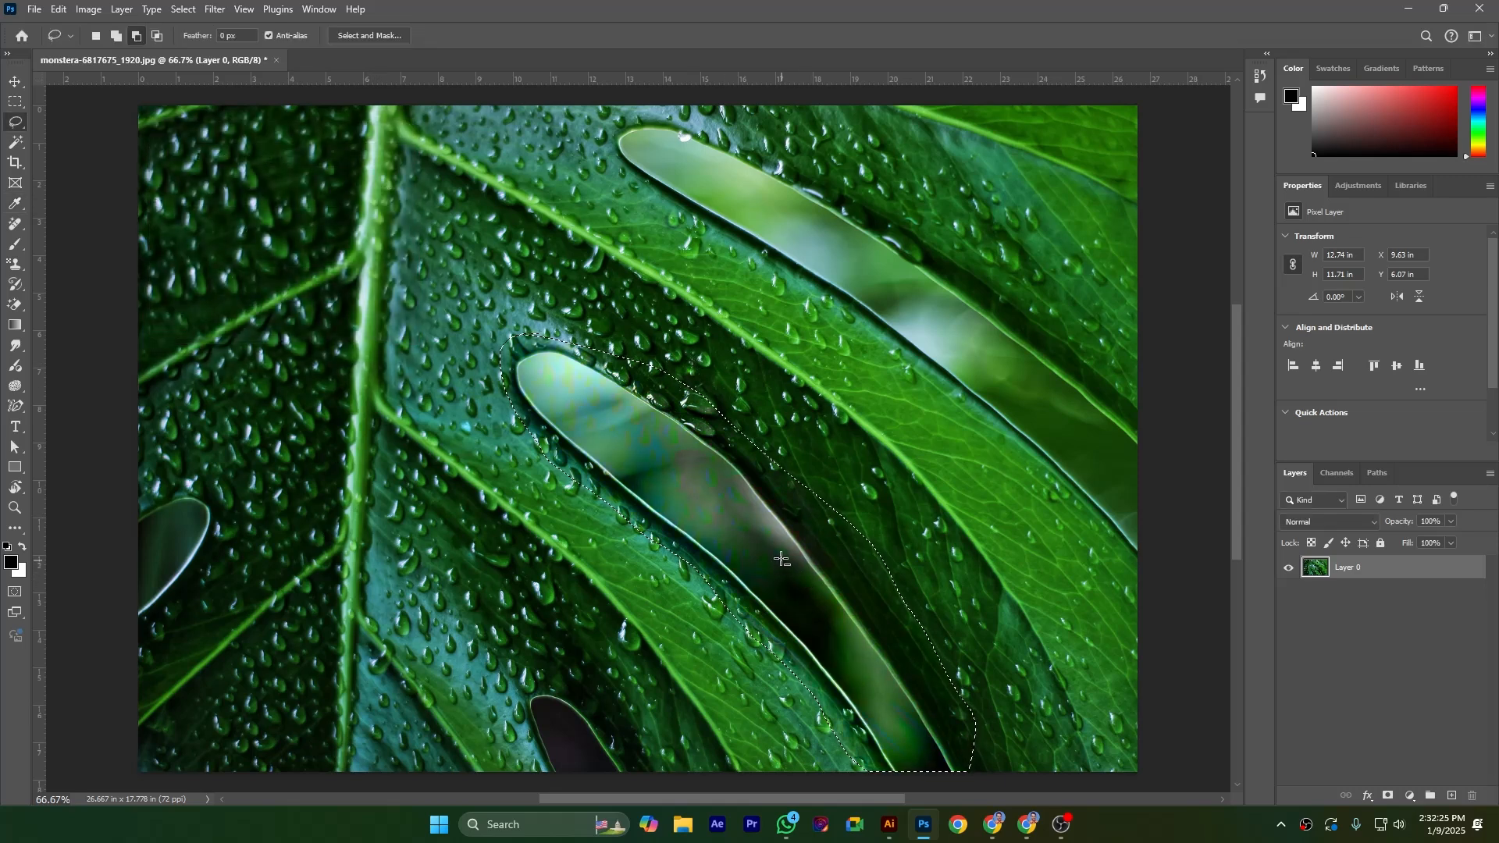
pyautogui.hotkey('ctrl', 'z')
# Try a Content-Aware fill of the gap in Normal mode and deselect, and undo both the deselection and the fill
pyautogui.click(60, 10)
pyautogui.click(105, 256)
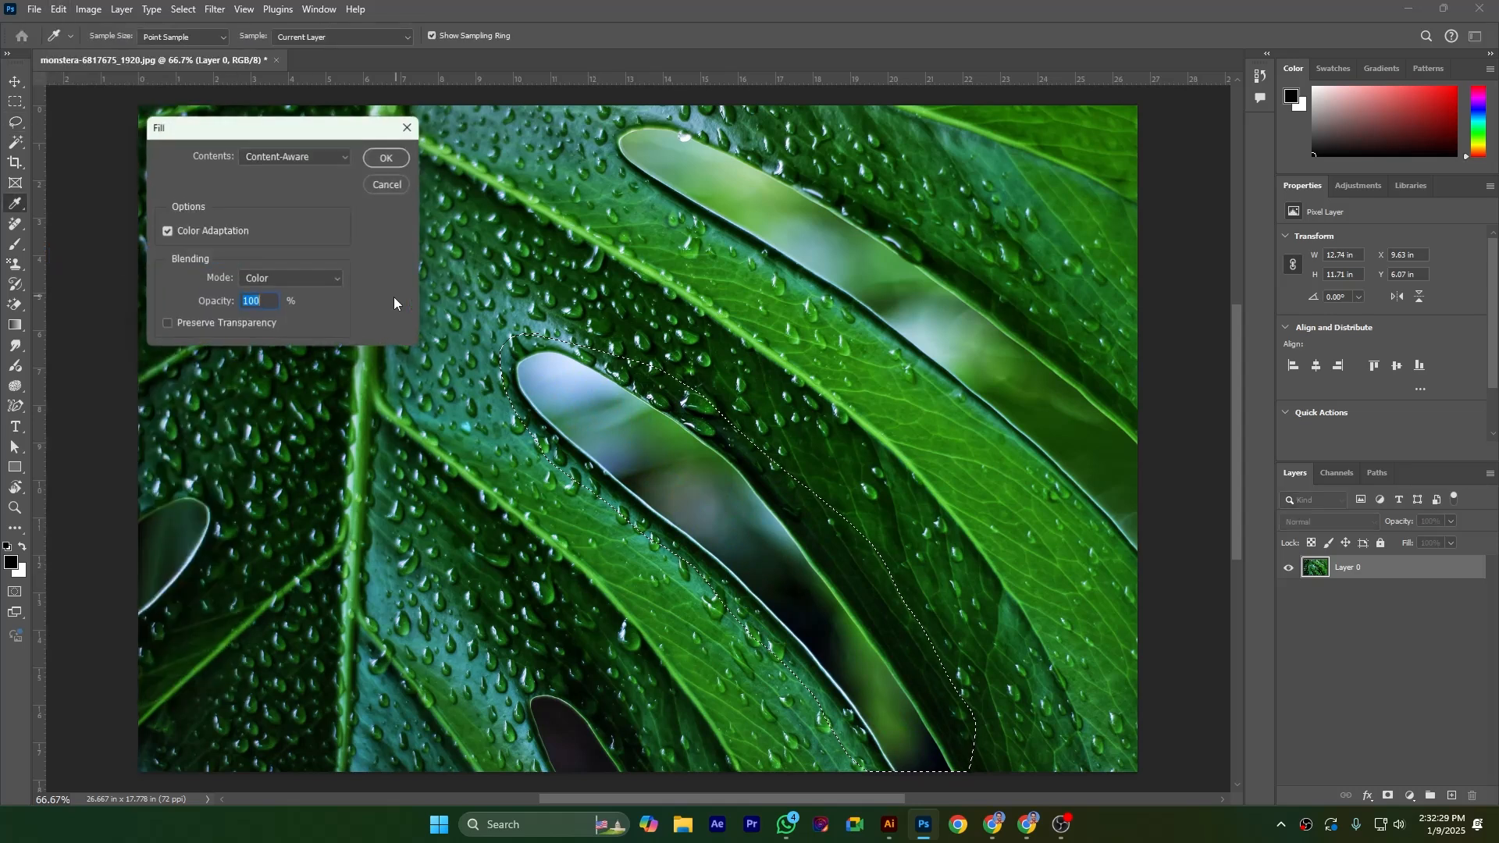
pyautogui.click(267, 278)
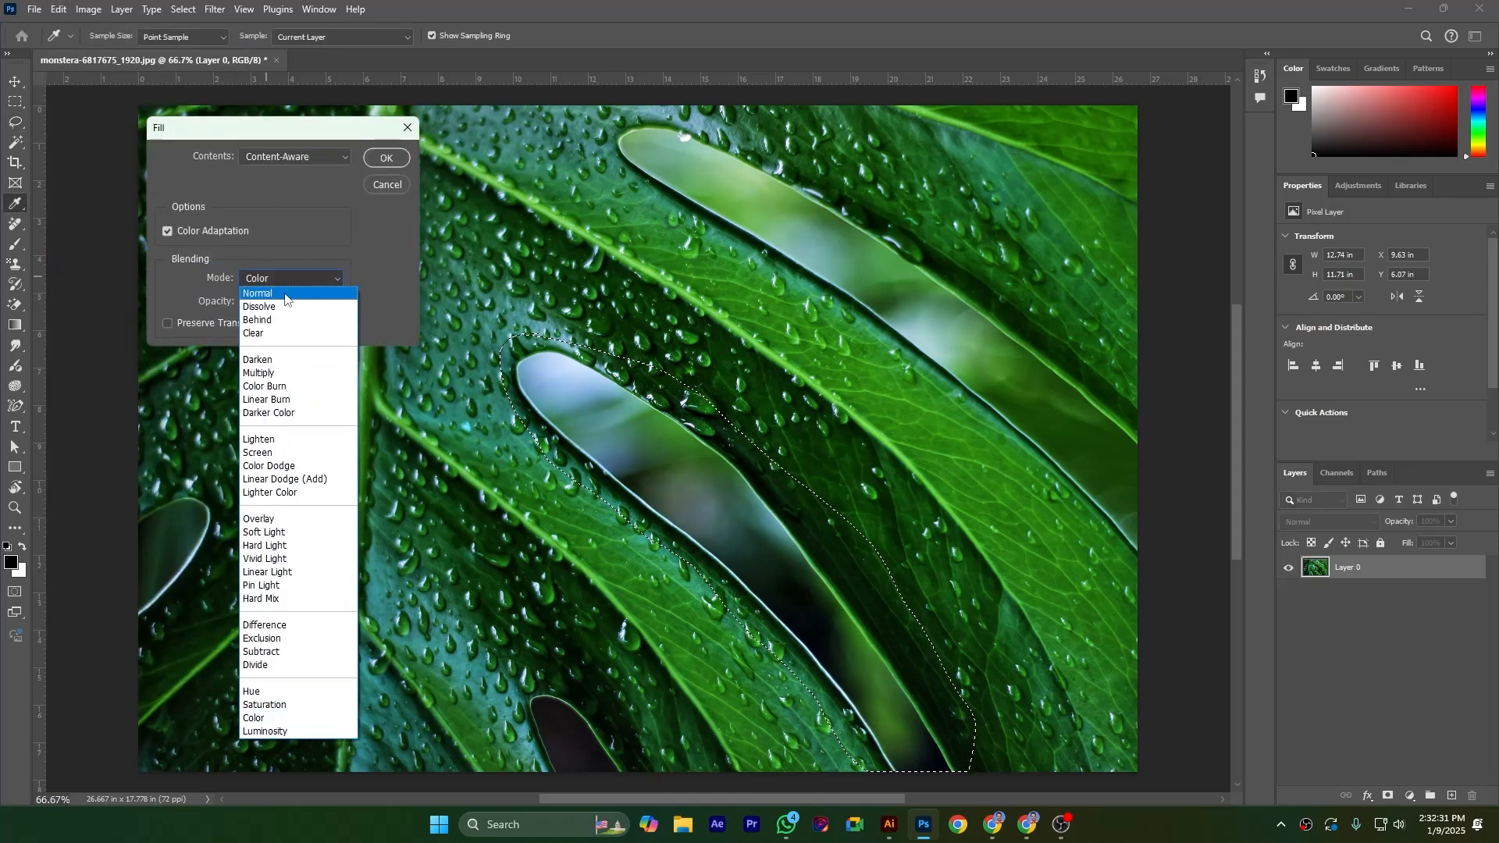
pyautogui.click(267, 281)
pyautogui.click(382, 160)
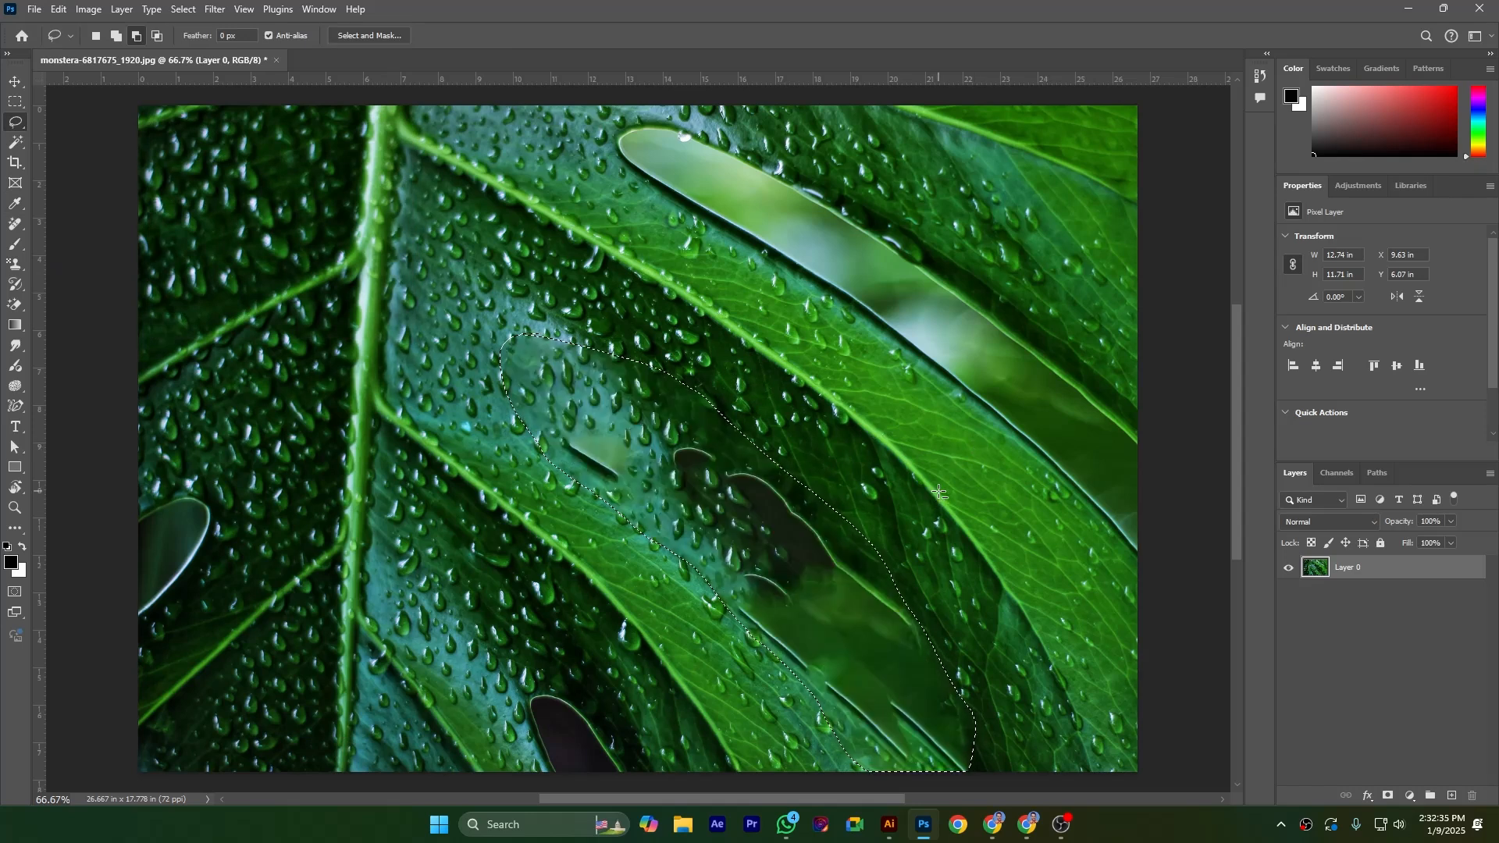
pyautogui.hotkey('ctrl', 'd')
pyautogui.scroll(-3, 942, 489)
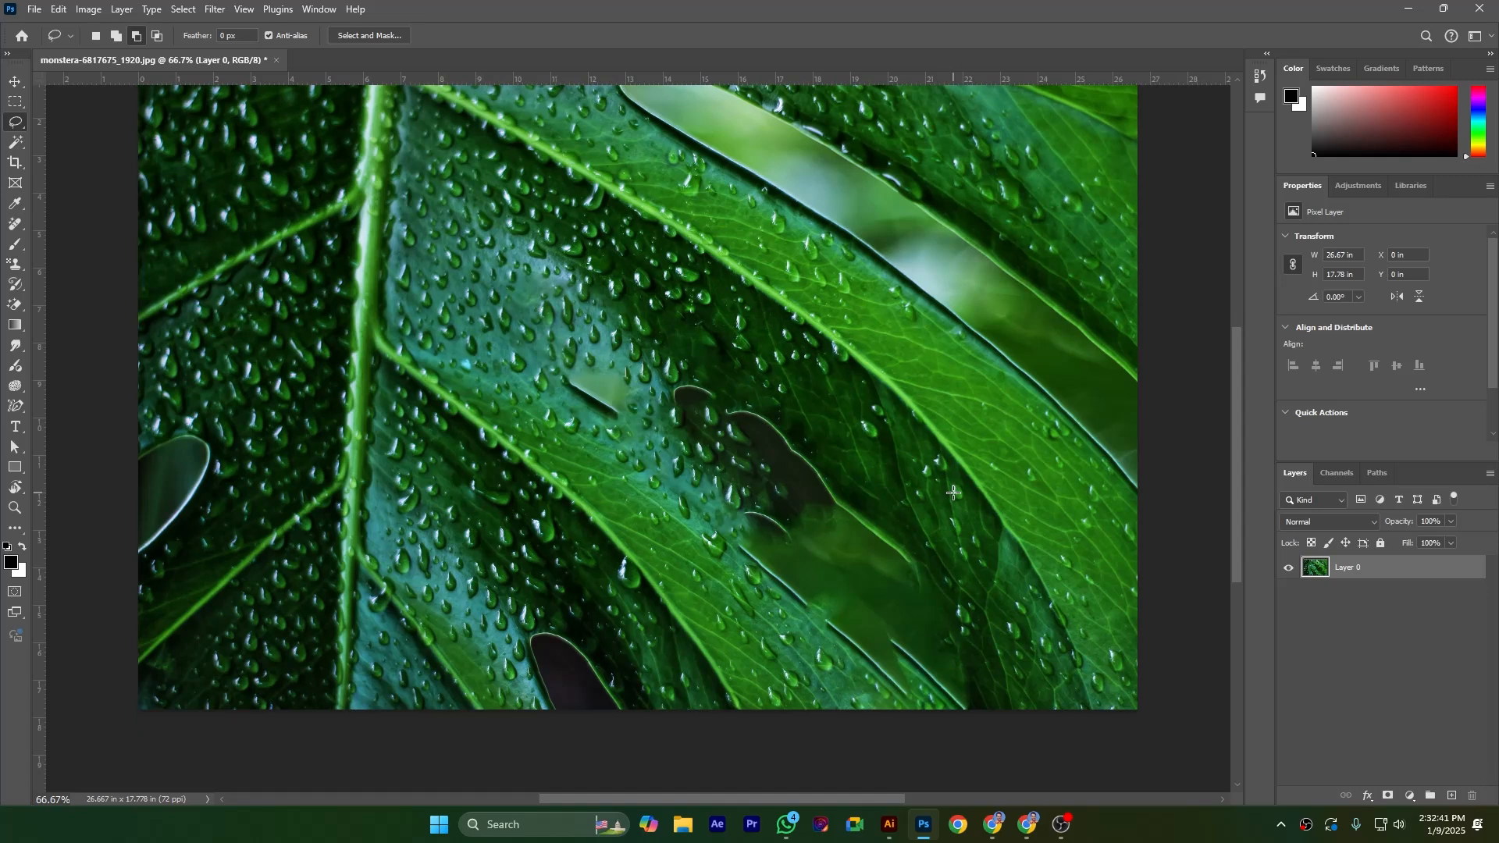
pyautogui.hotkey('ctrl', 'z')
pyautogui.hotkey('ctrl', 'z')
# Check the custom pattern choices for the fill, and fill the selected gap from History in Normal mode at 100% opacity
pyautogui.click(58, 9)
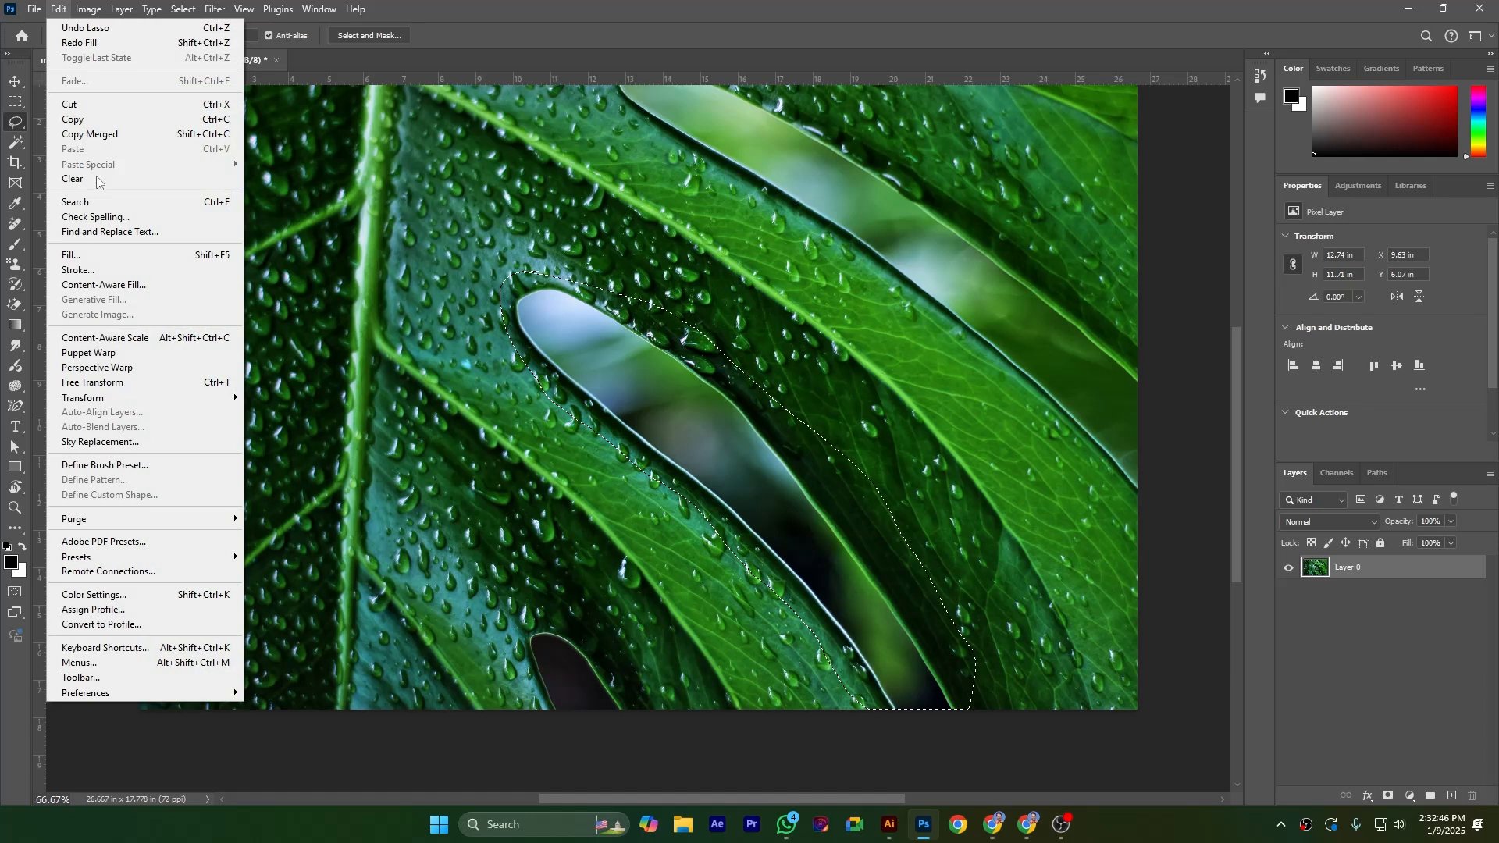
pyautogui.click(129, 255)
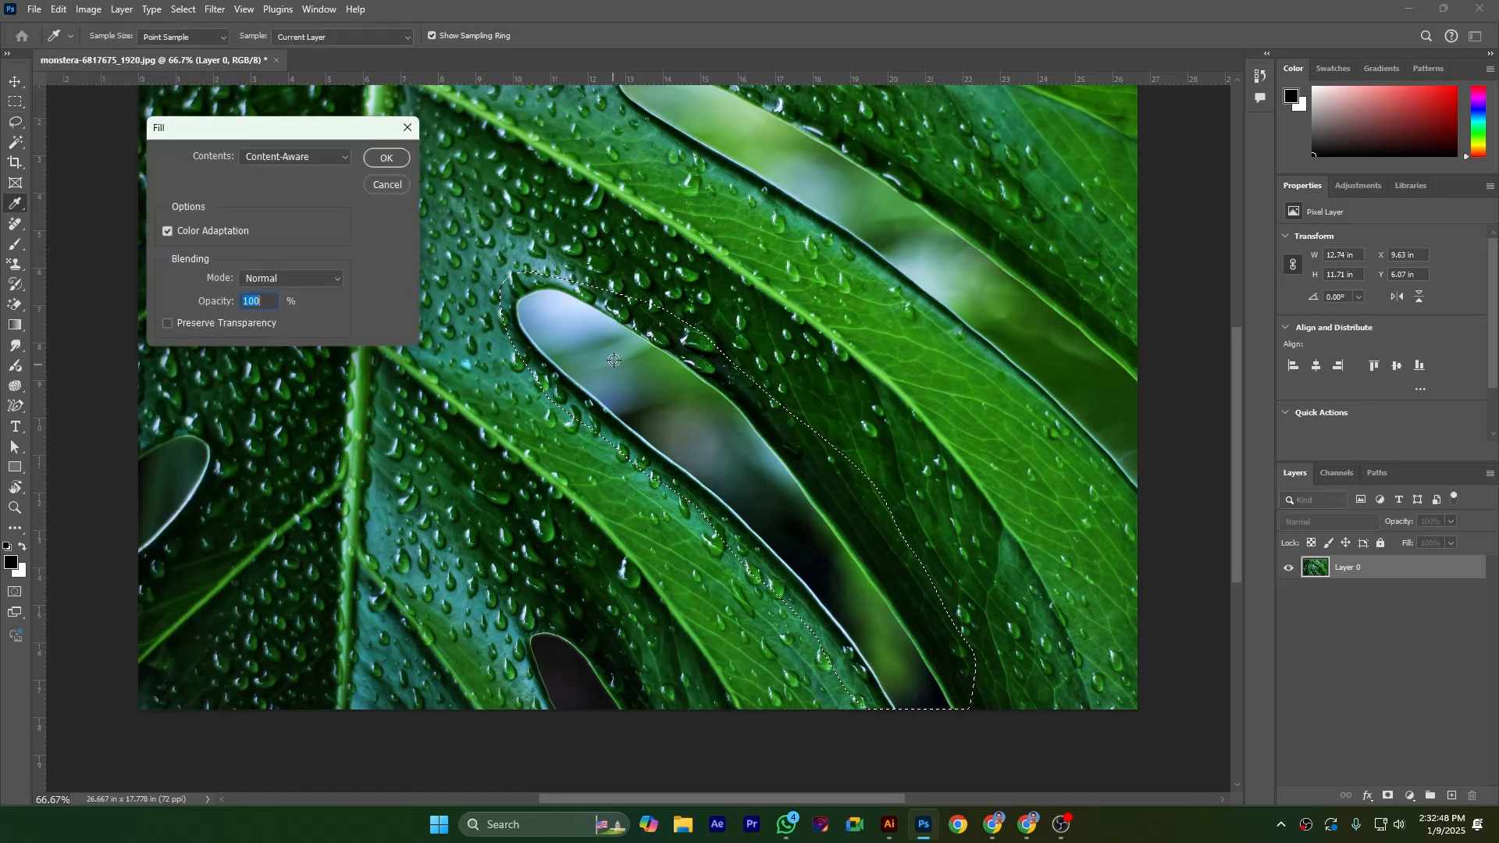
pyautogui.click(298, 158)
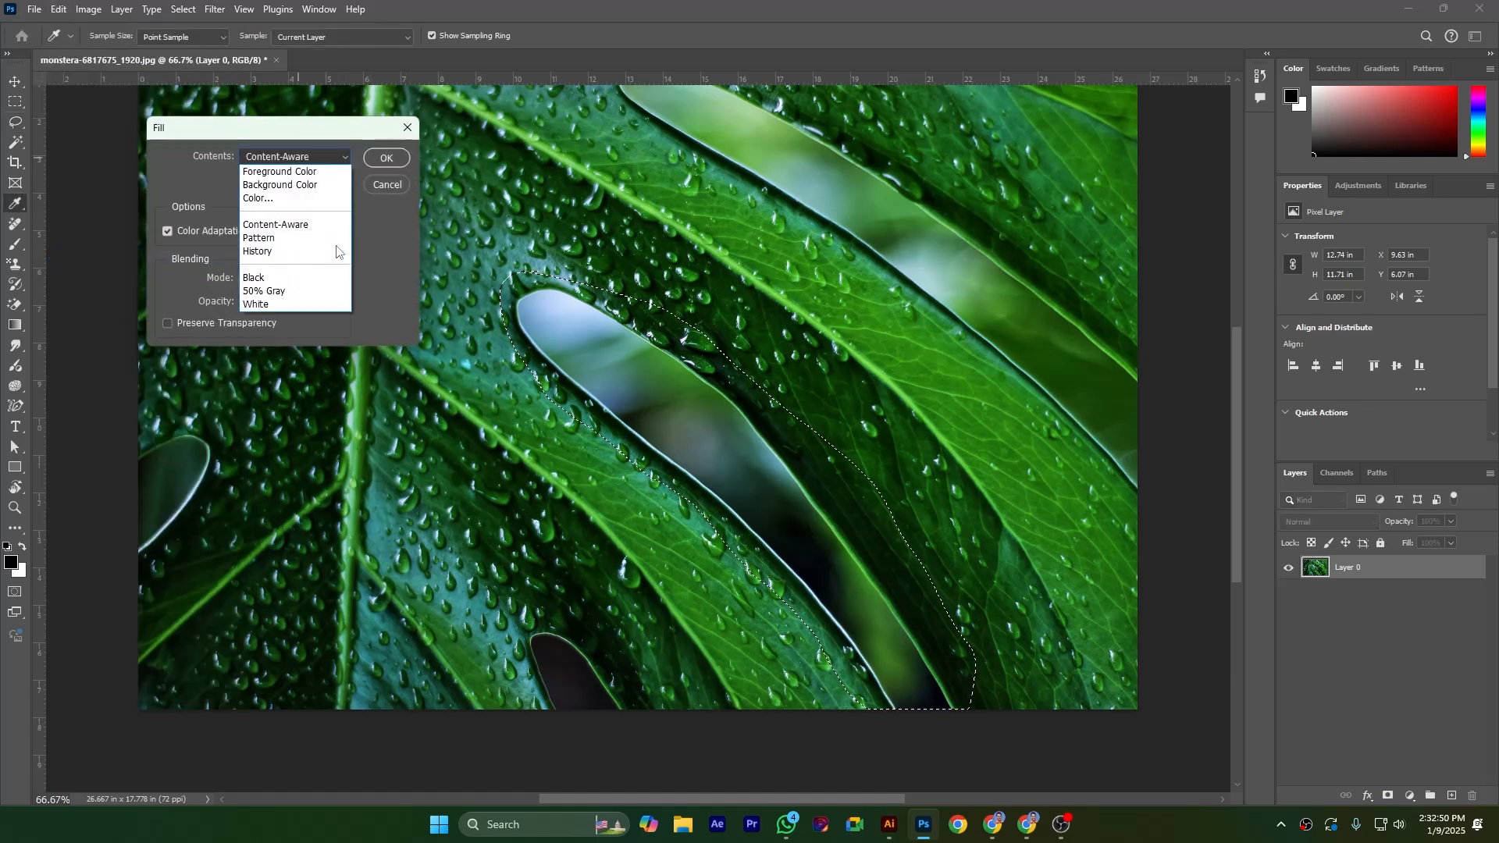
pyautogui.click(297, 232)
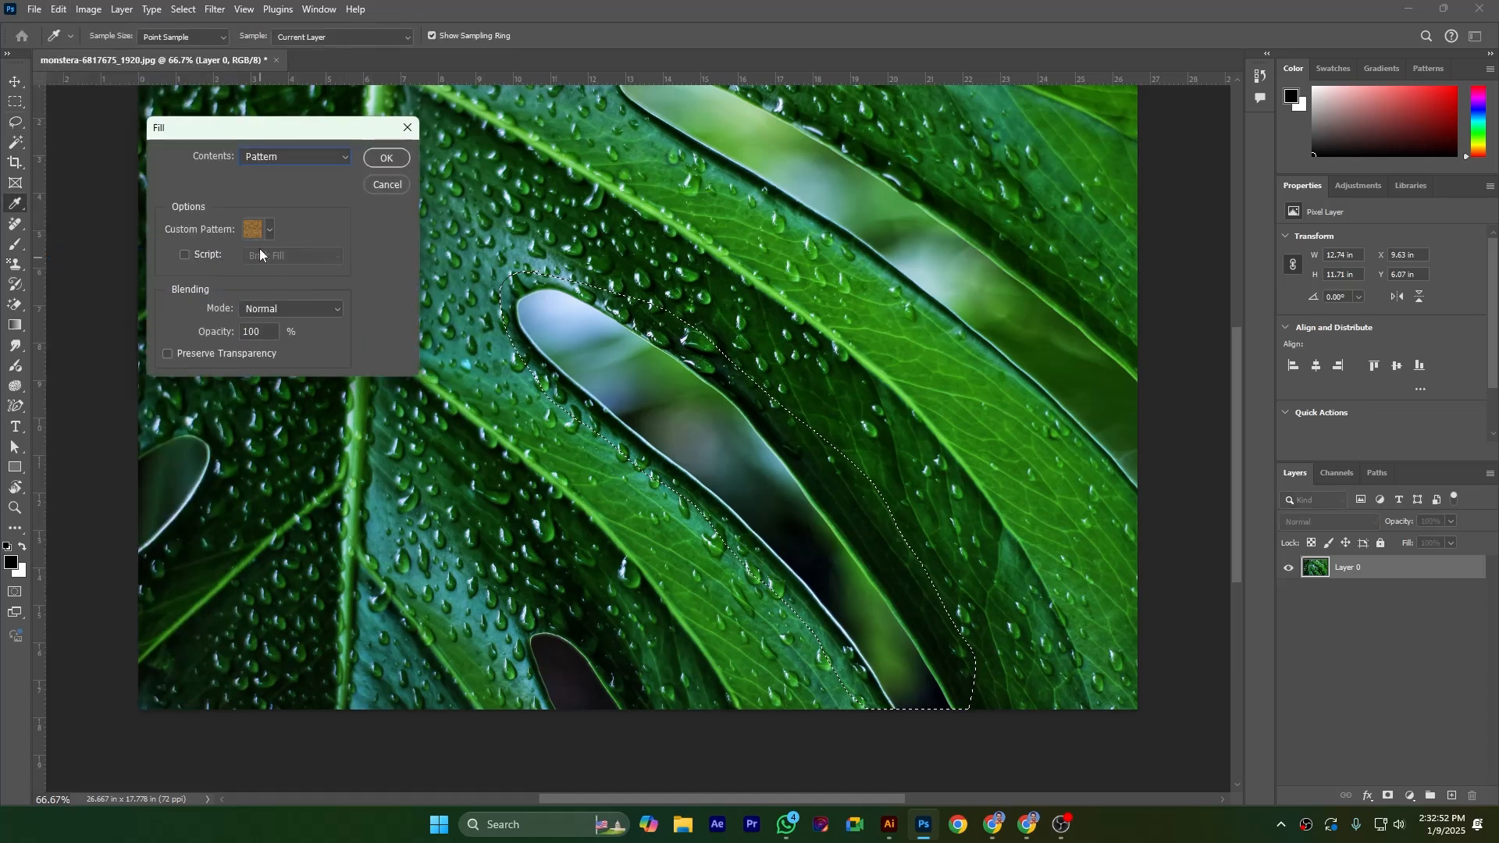
pyautogui.click(269, 230)
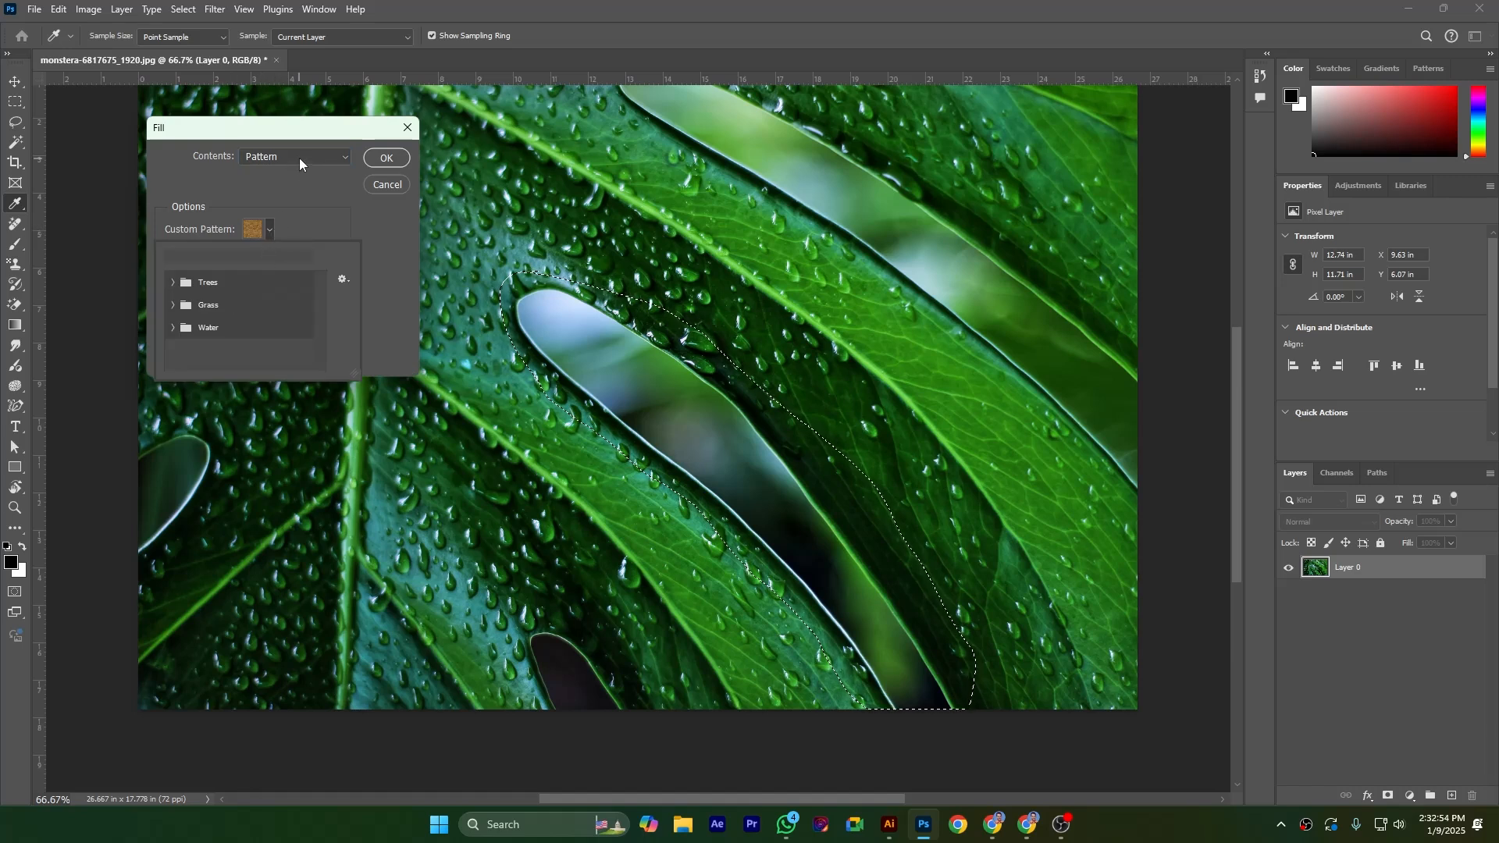
pyautogui.click(298, 158)
pyautogui.click(278, 248)
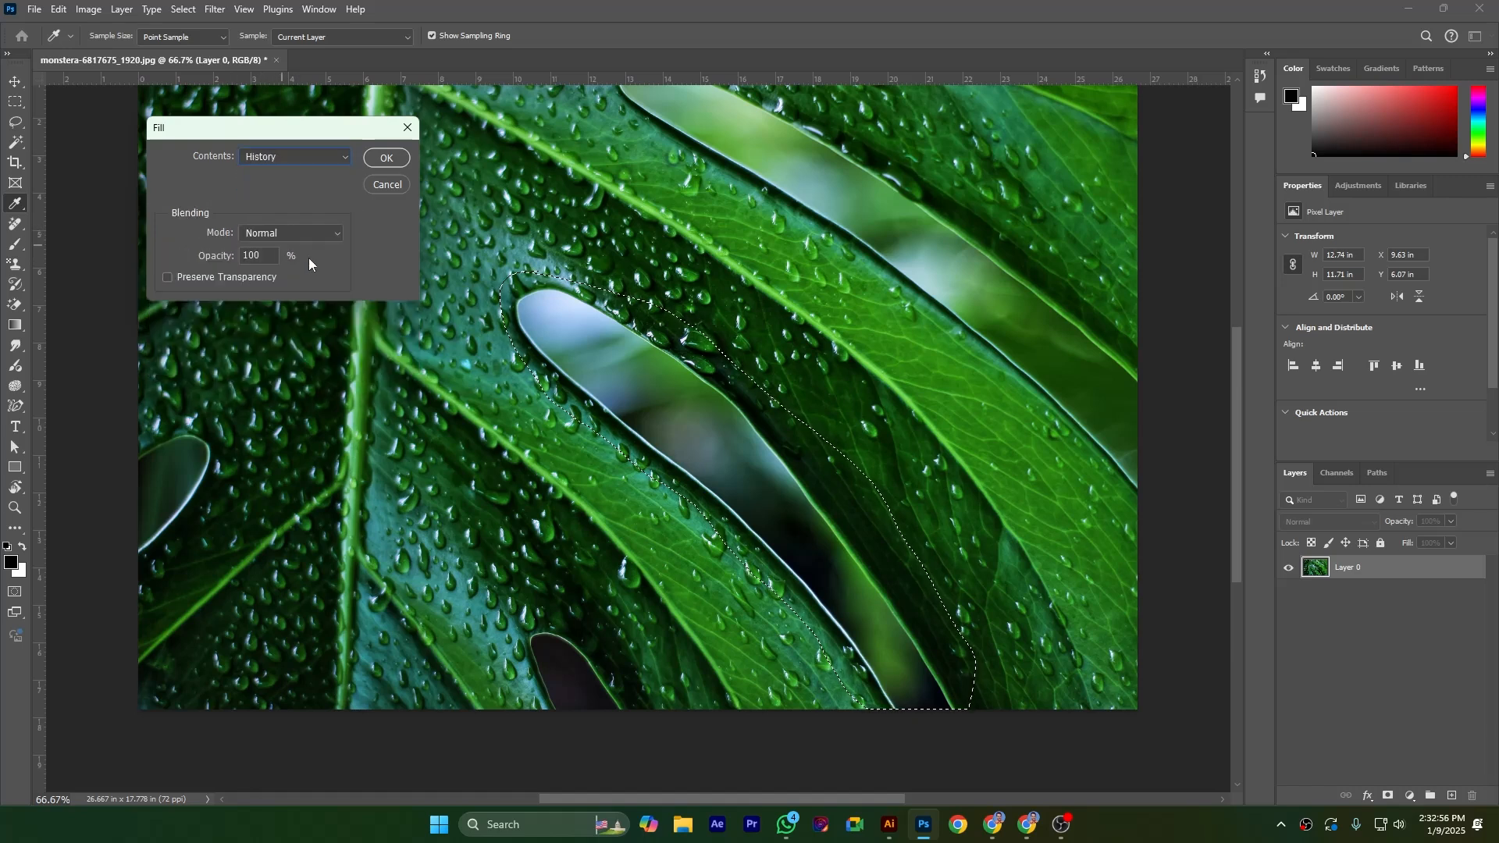
pyautogui.click(391, 158)
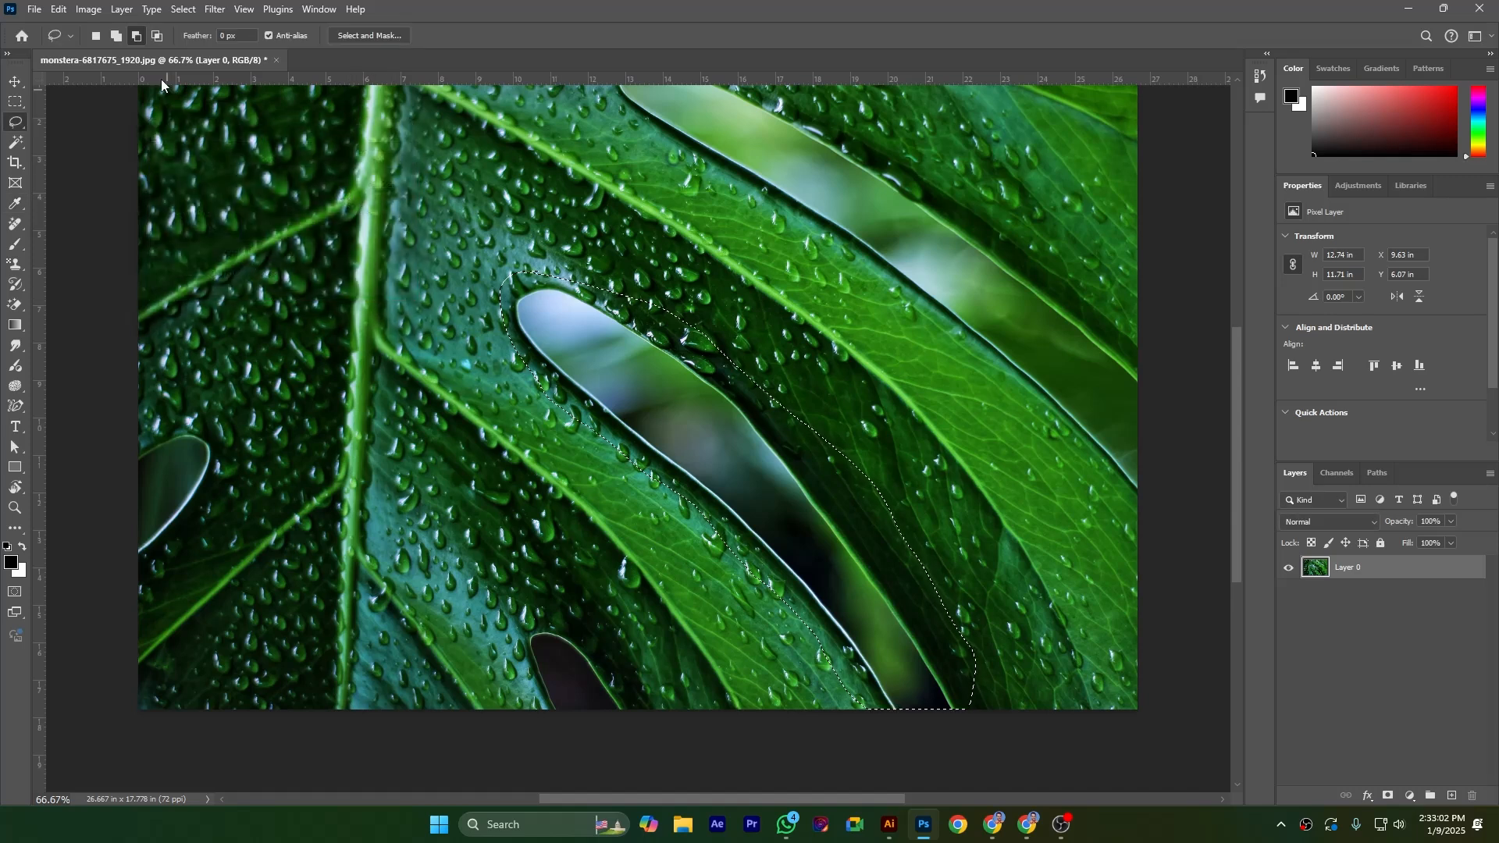
# Examine the Black, 50% Gray and White content choices of the Fill command, and close it without applying a fill
pyautogui.click(59, 9)
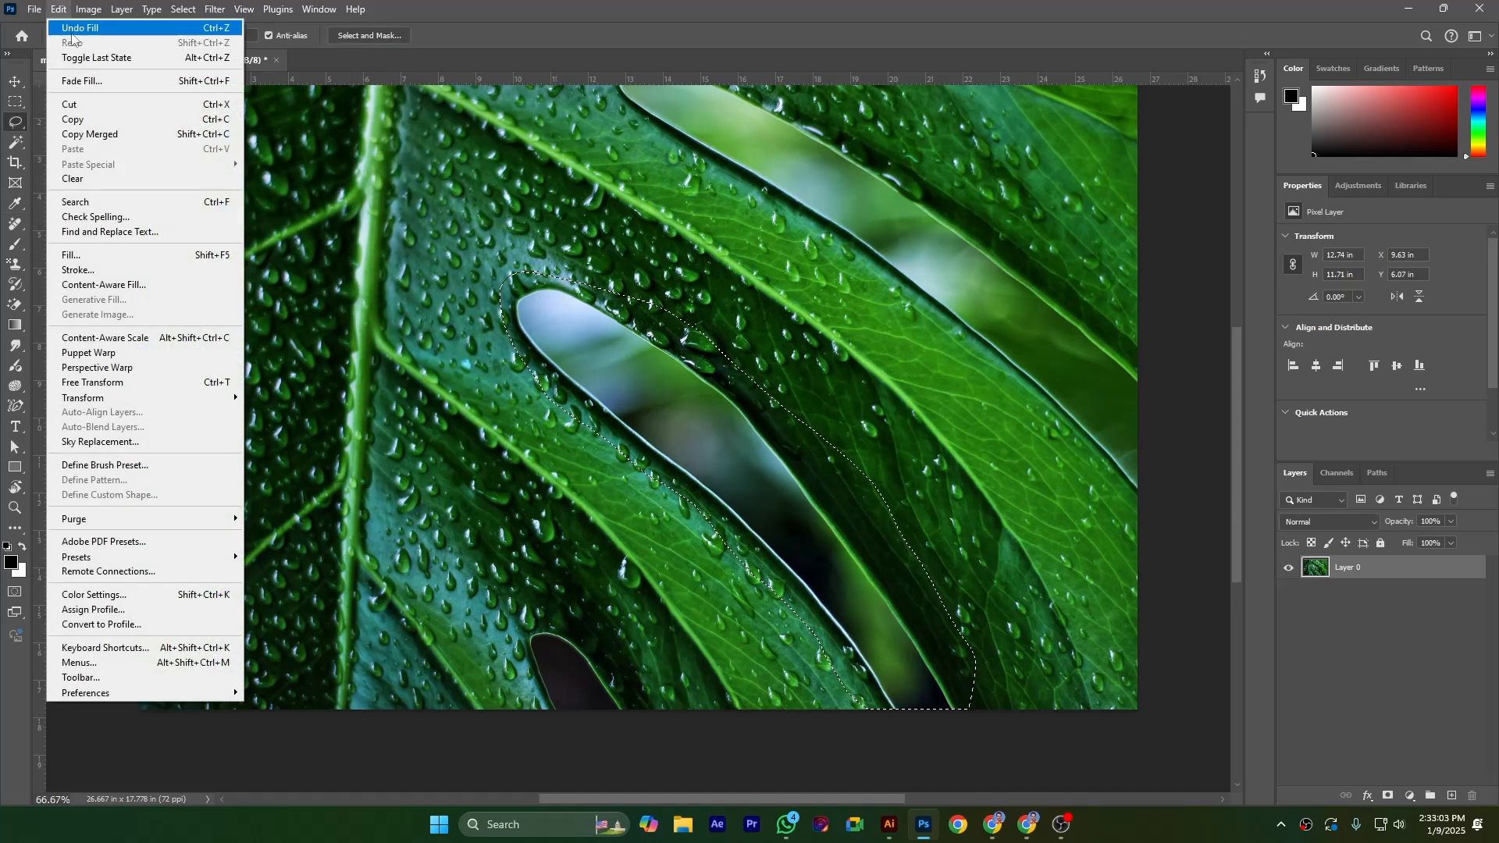
pyautogui.click(71, 255)
pyautogui.click(293, 156)
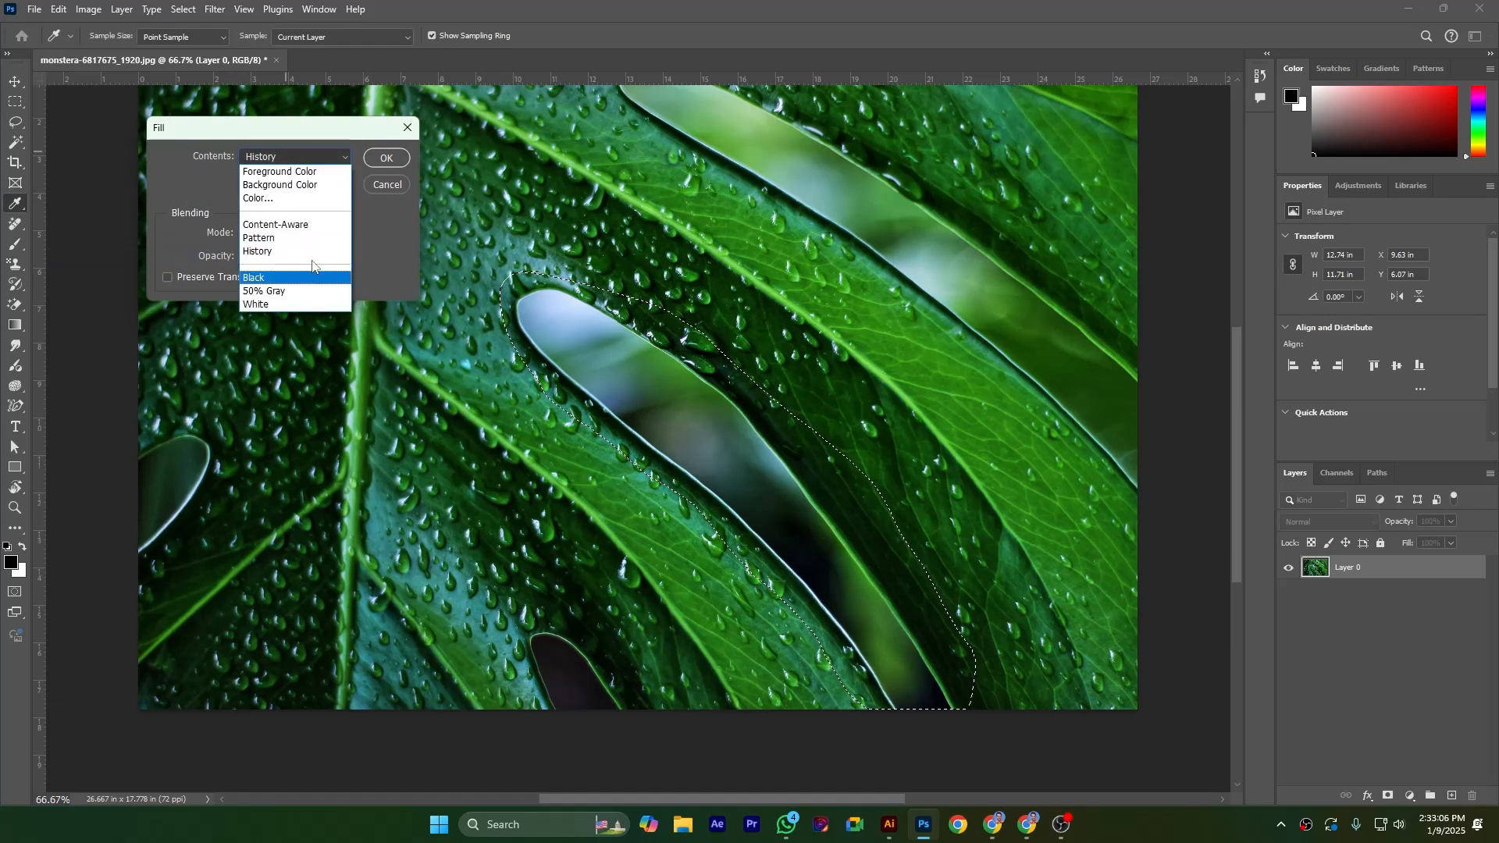
pyautogui.click(286, 279)
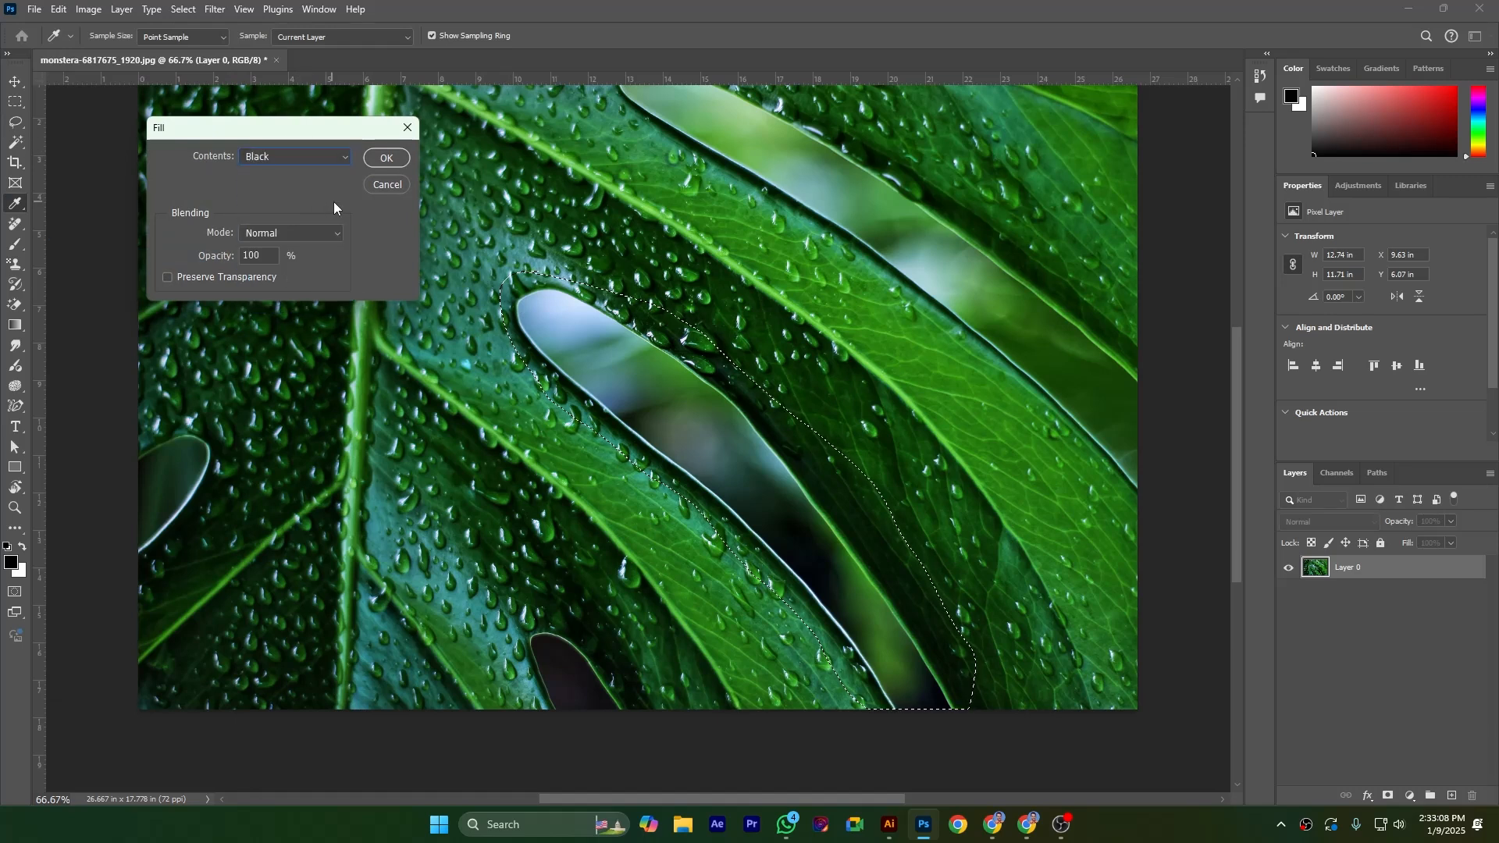
pyautogui.click(297, 163)
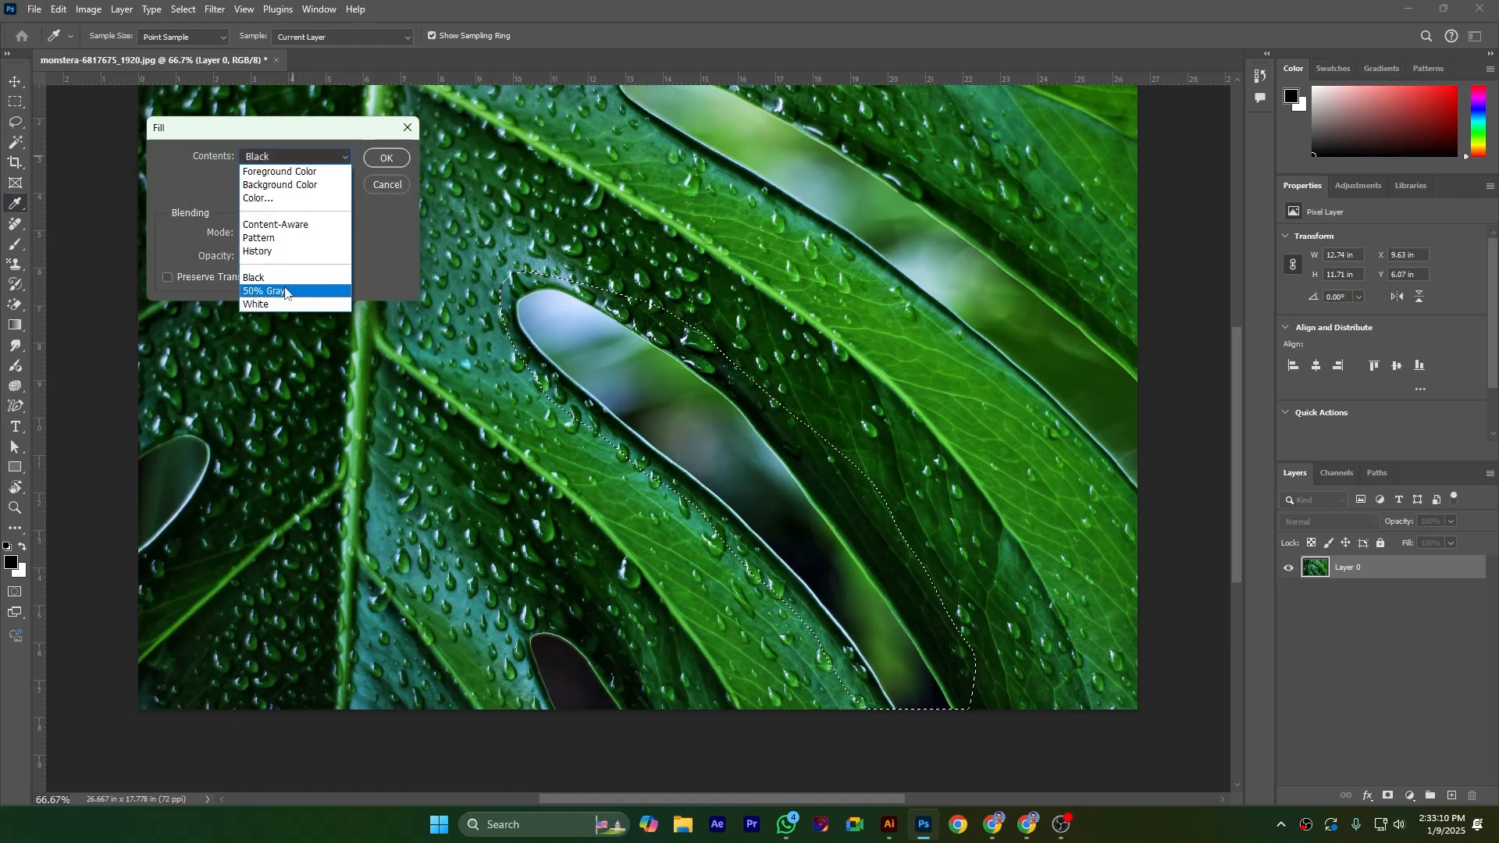
pyautogui.click(368, 199)
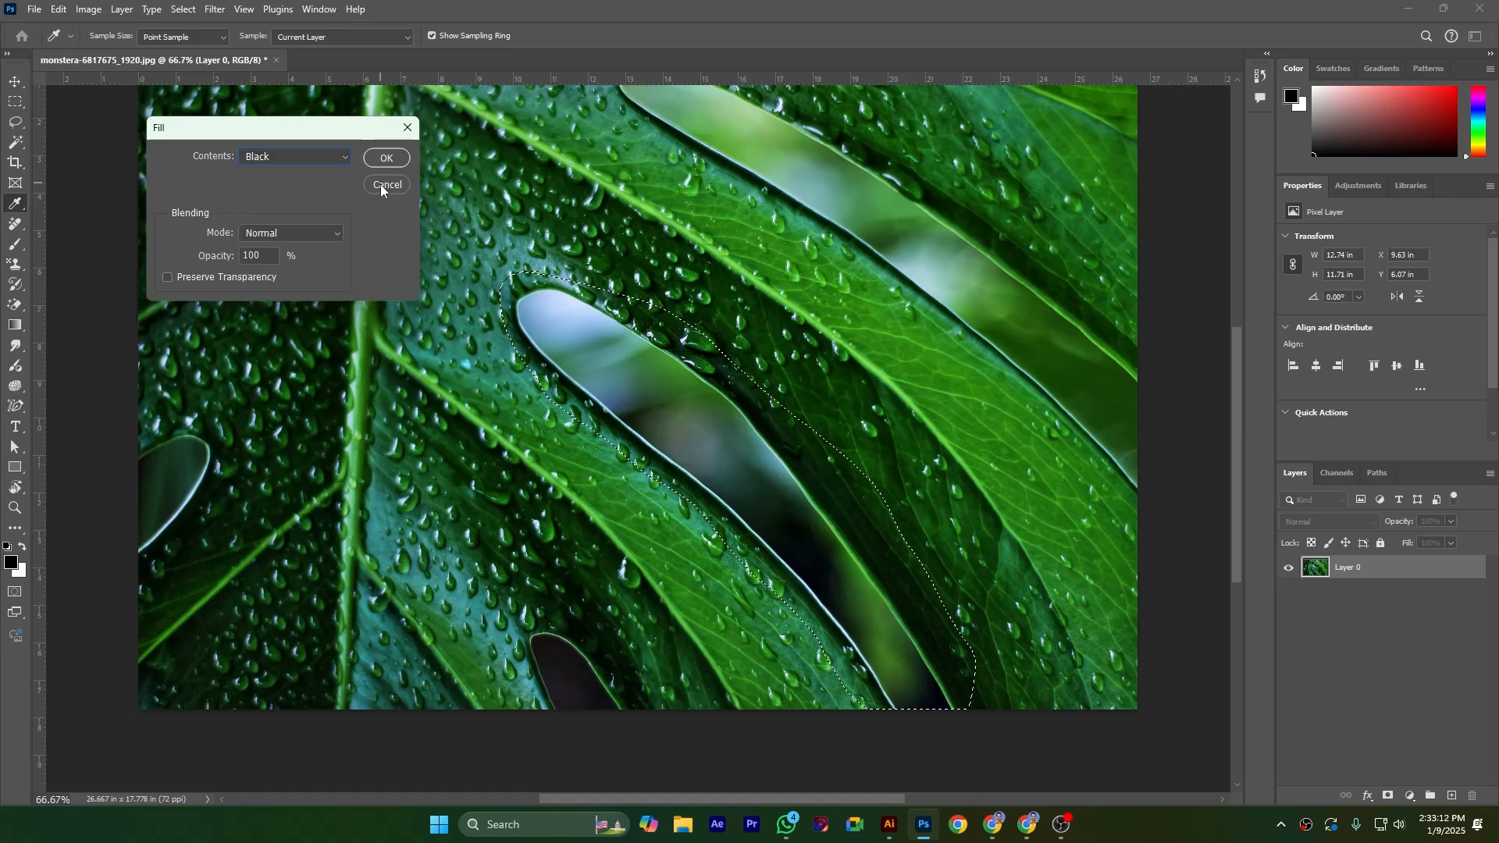
pyautogui.click(383, 185)
pyautogui.press('l')
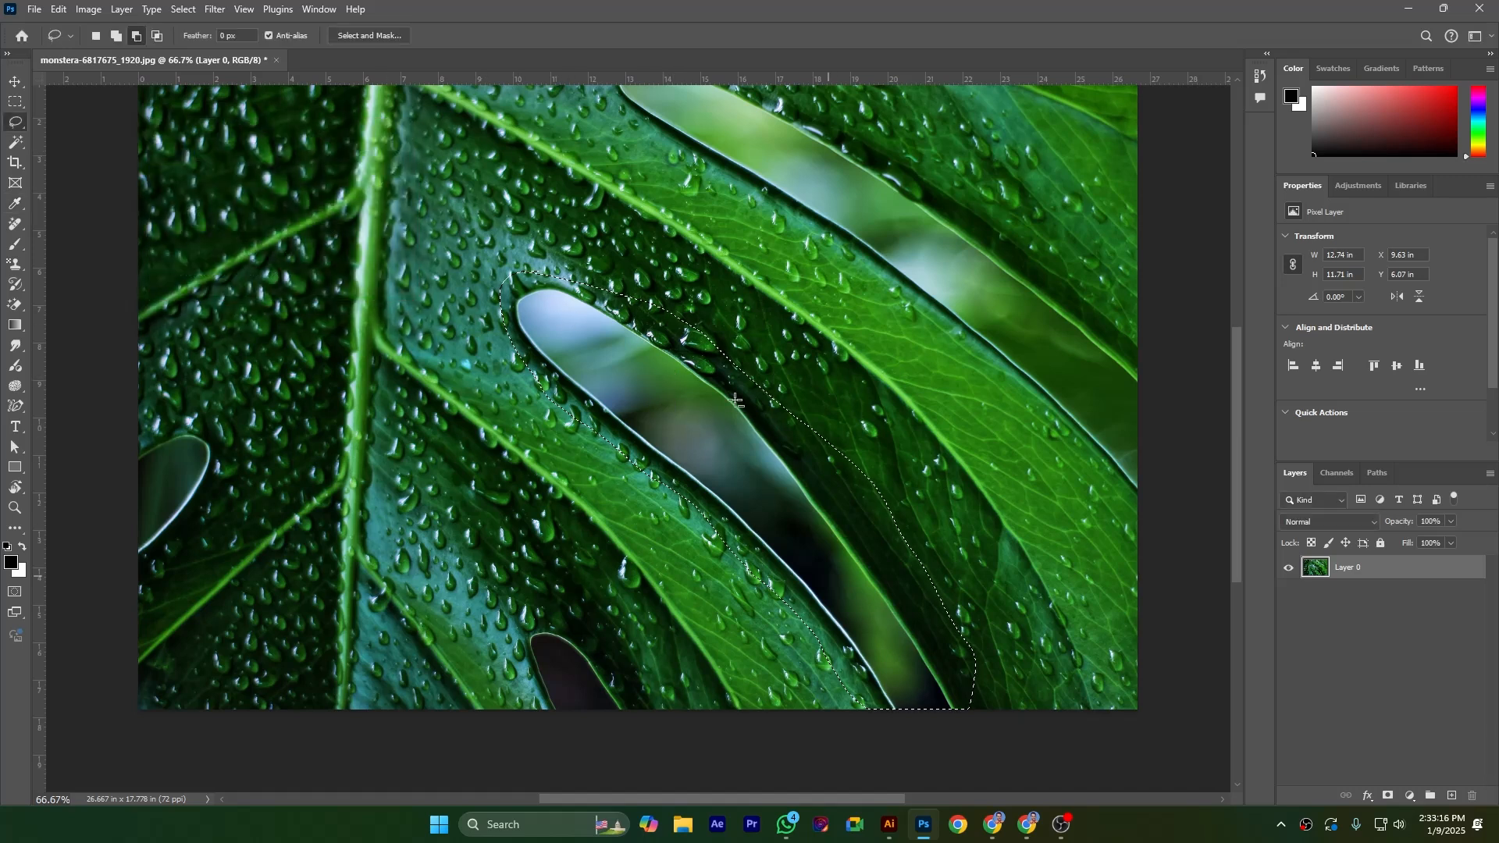
# Try a black stroke of width 5 outside the gap selection in Normal mode and deselect, and undo both the deselection and the stroke
pyautogui.click(60, 10)
pyautogui.click(118, 271)
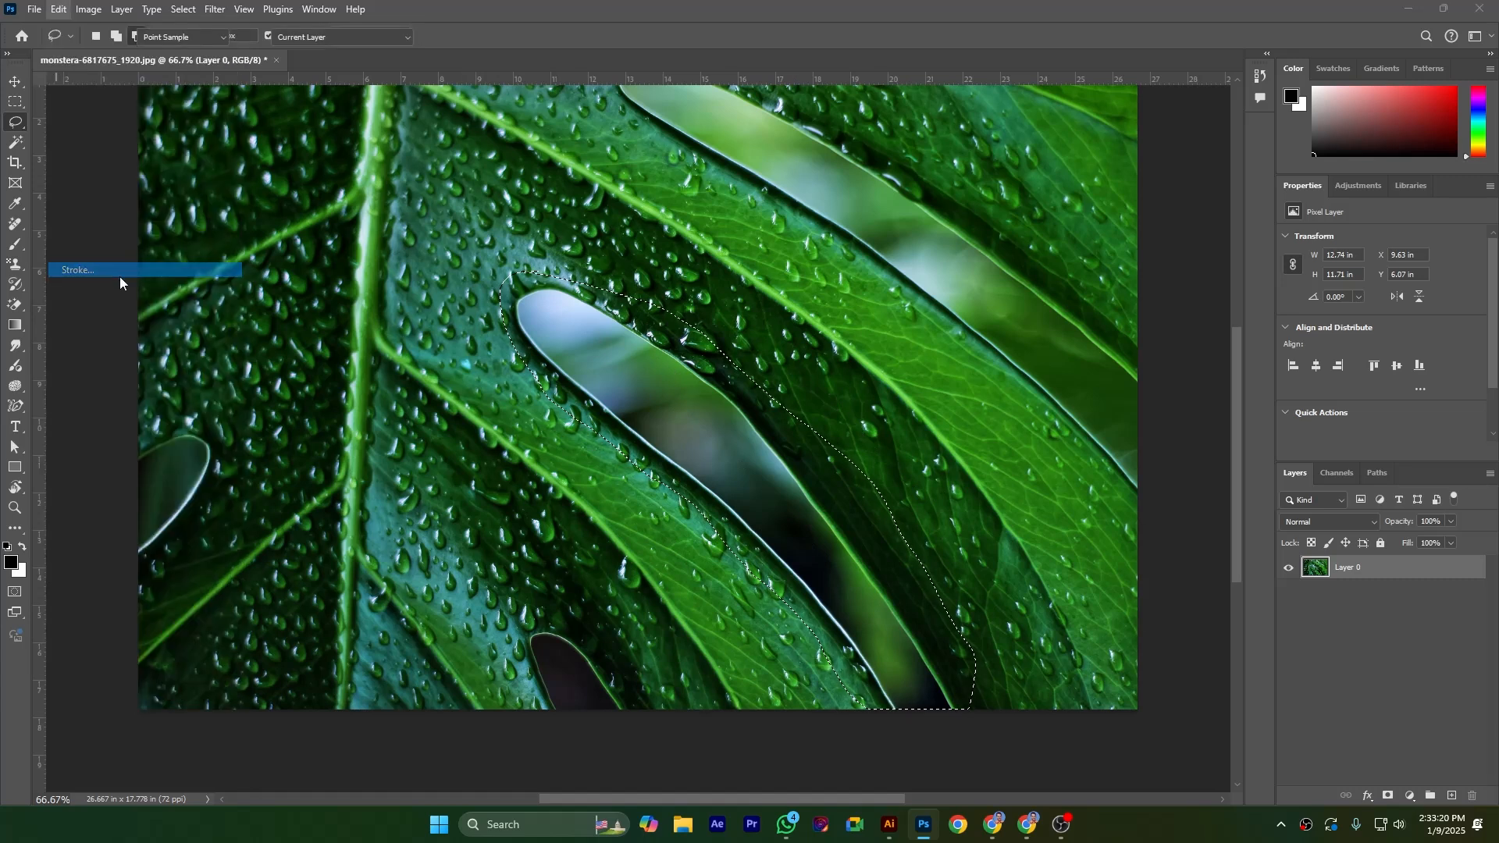
pyautogui.moveTo(726, 178)
pyautogui.mouseDown()
pyautogui.moveTo(1055, 170)
pyautogui.moveTo(974, 158)
pyautogui.mouseUp()
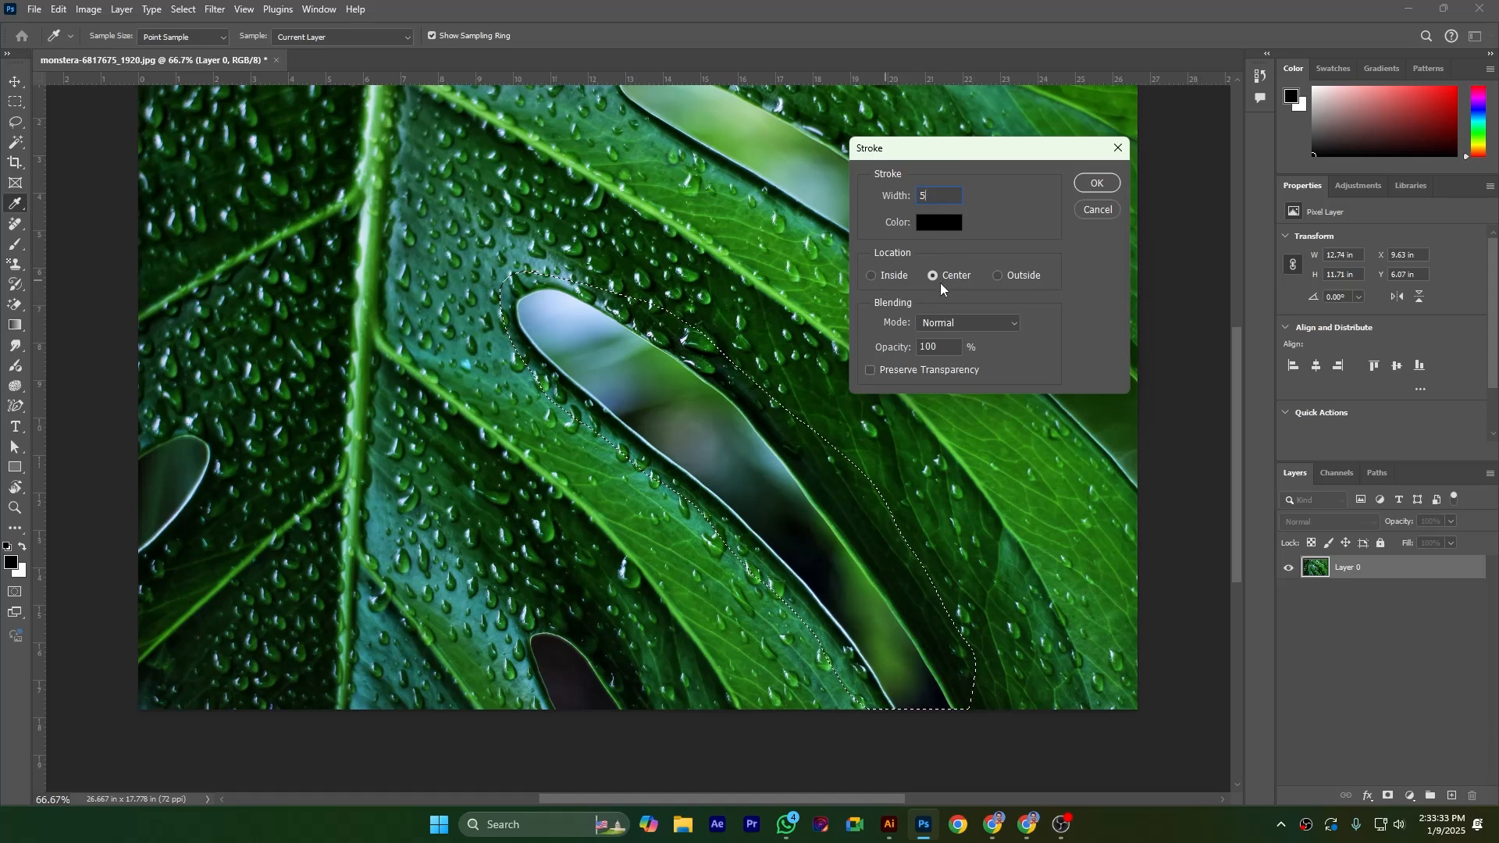
pyautogui.click(998, 275)
pyautogui.click(1096, 183)
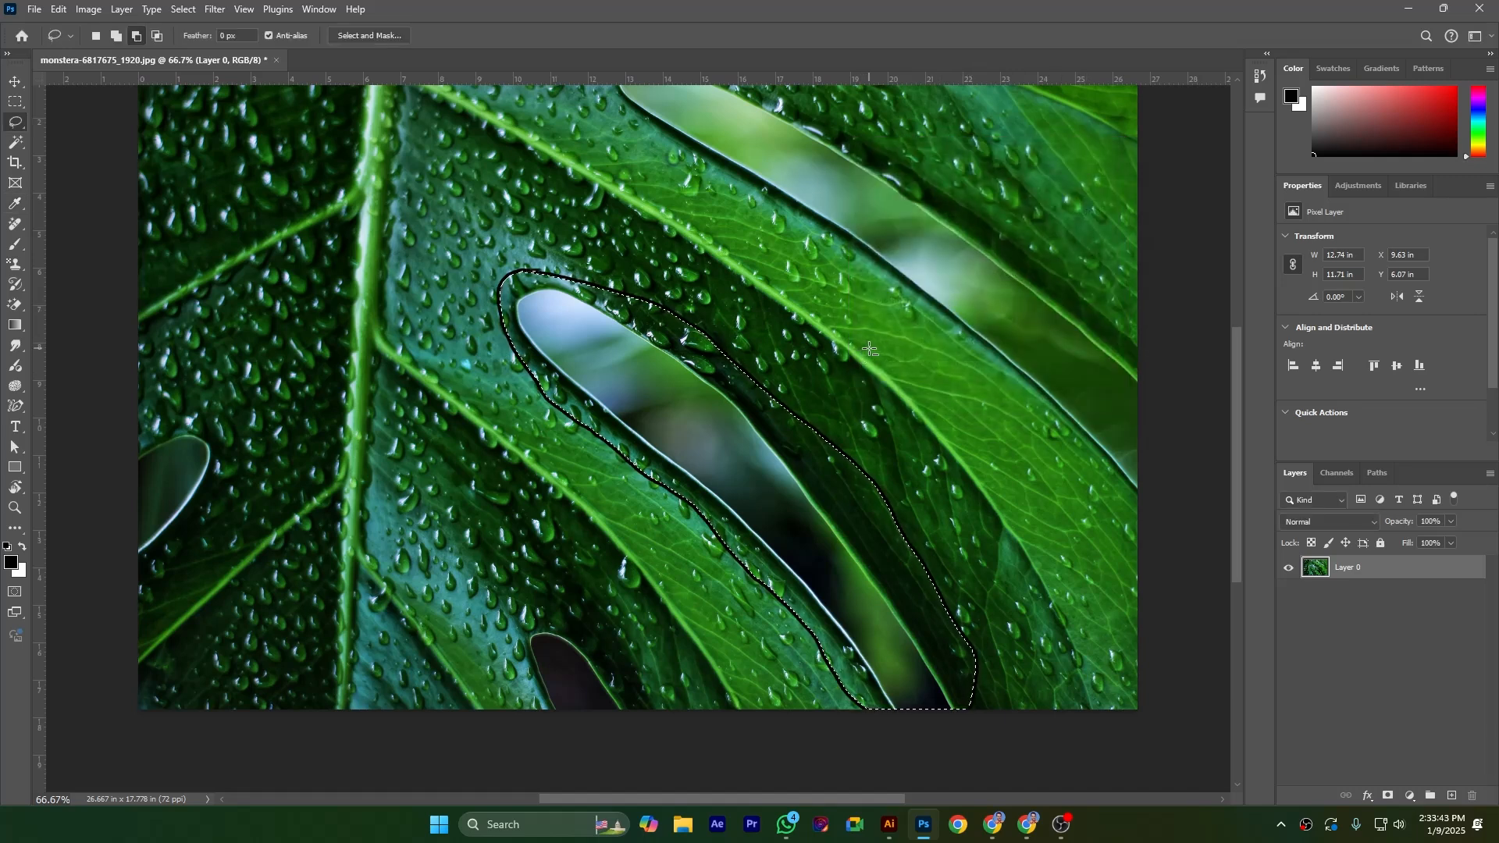
pyautogui.hotkey('ctrl', 'd')
pyautogui.hotkey('ctrl', 'z')
pyautogui.hotkey('ctrl', 'z')
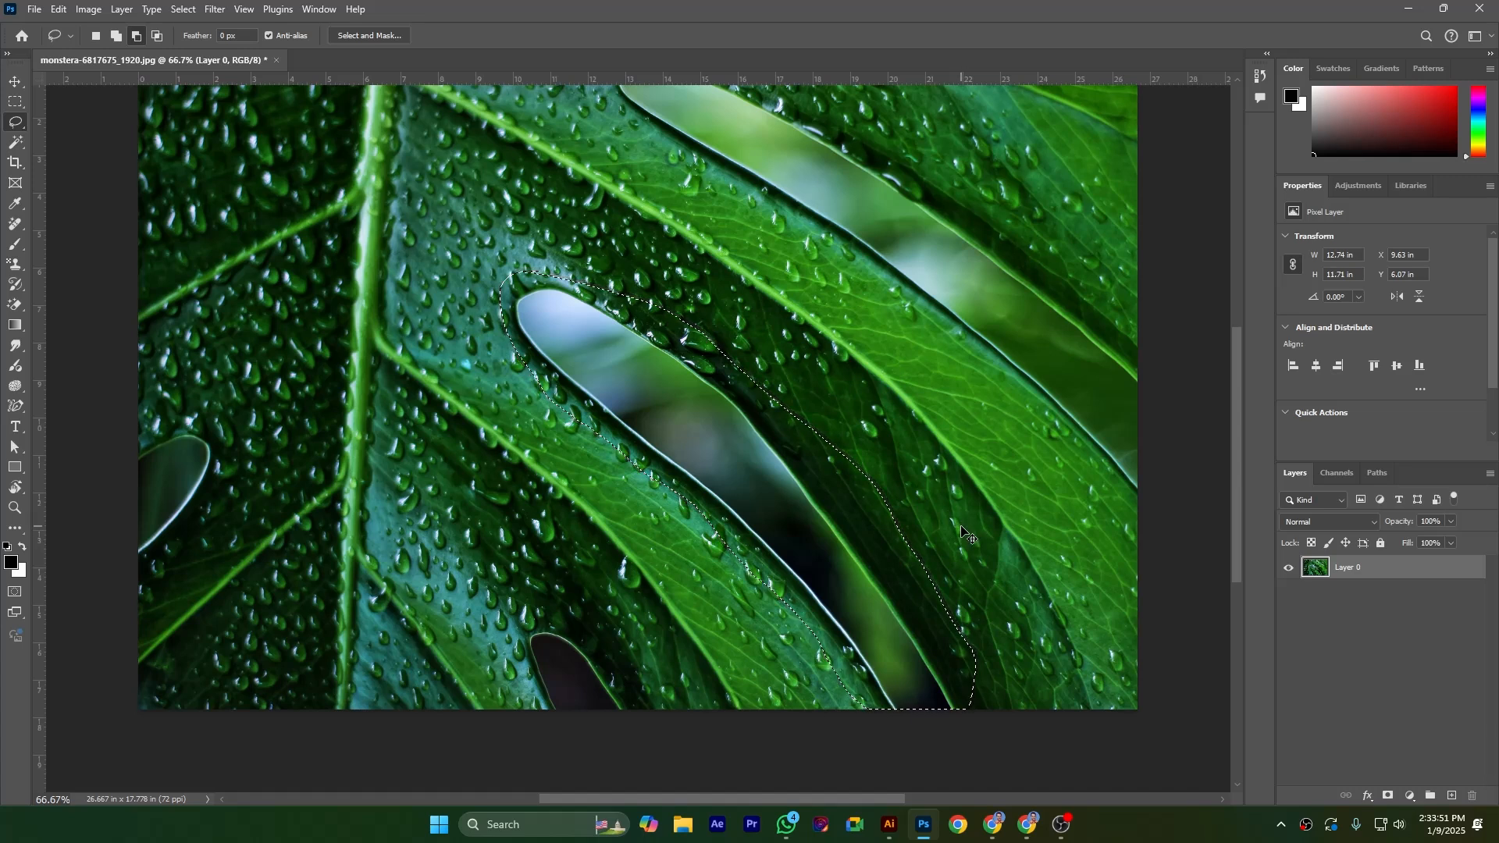
# Deselect the lassoed leaf gap
pyautogui.hotkey('ctrl', 'd')
pyautogui.click(58, 10)
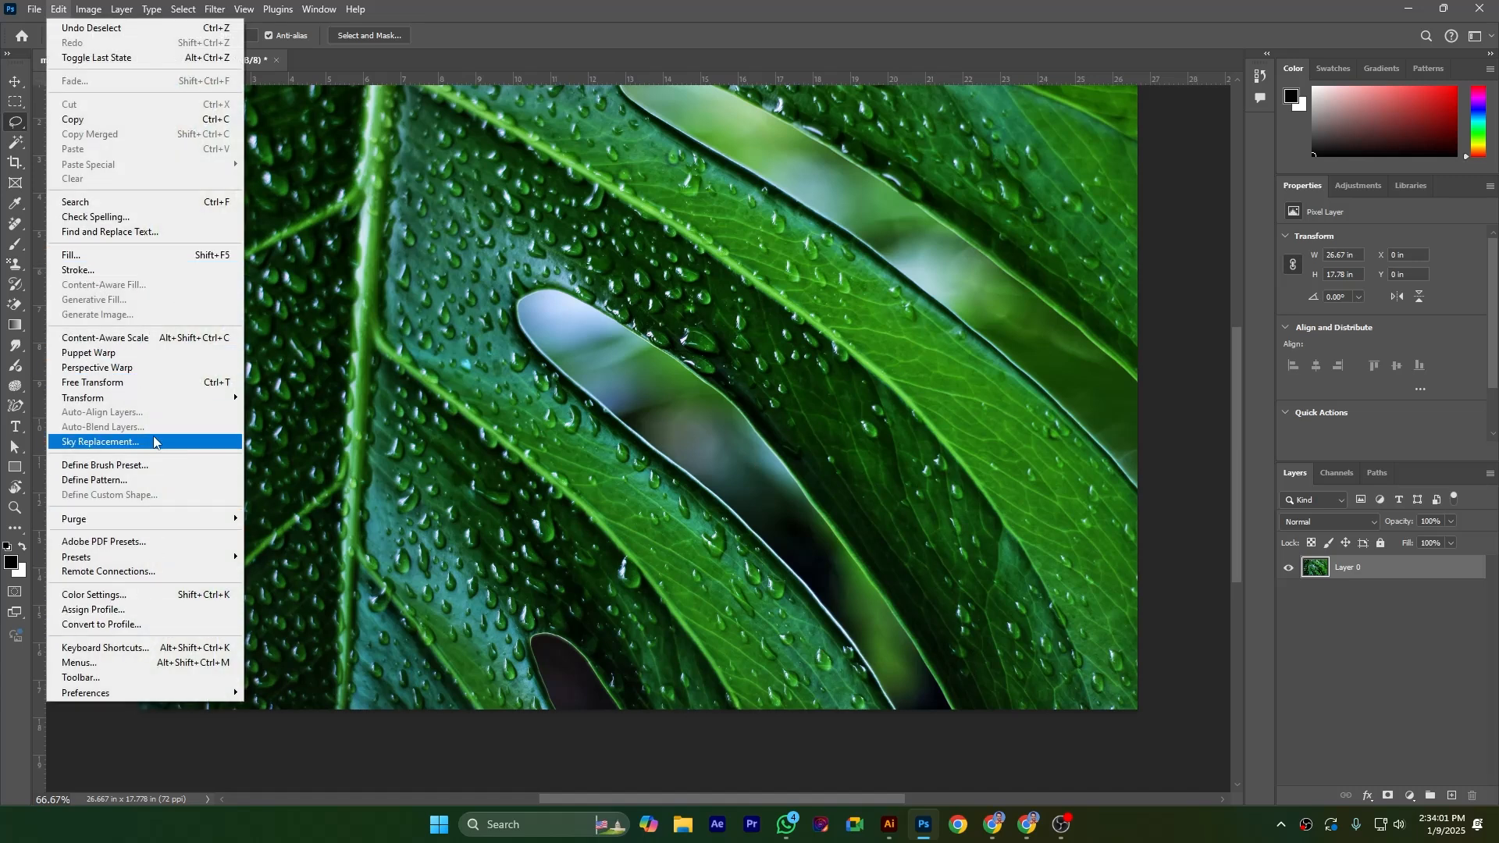
pyautogui.click(391, 382)
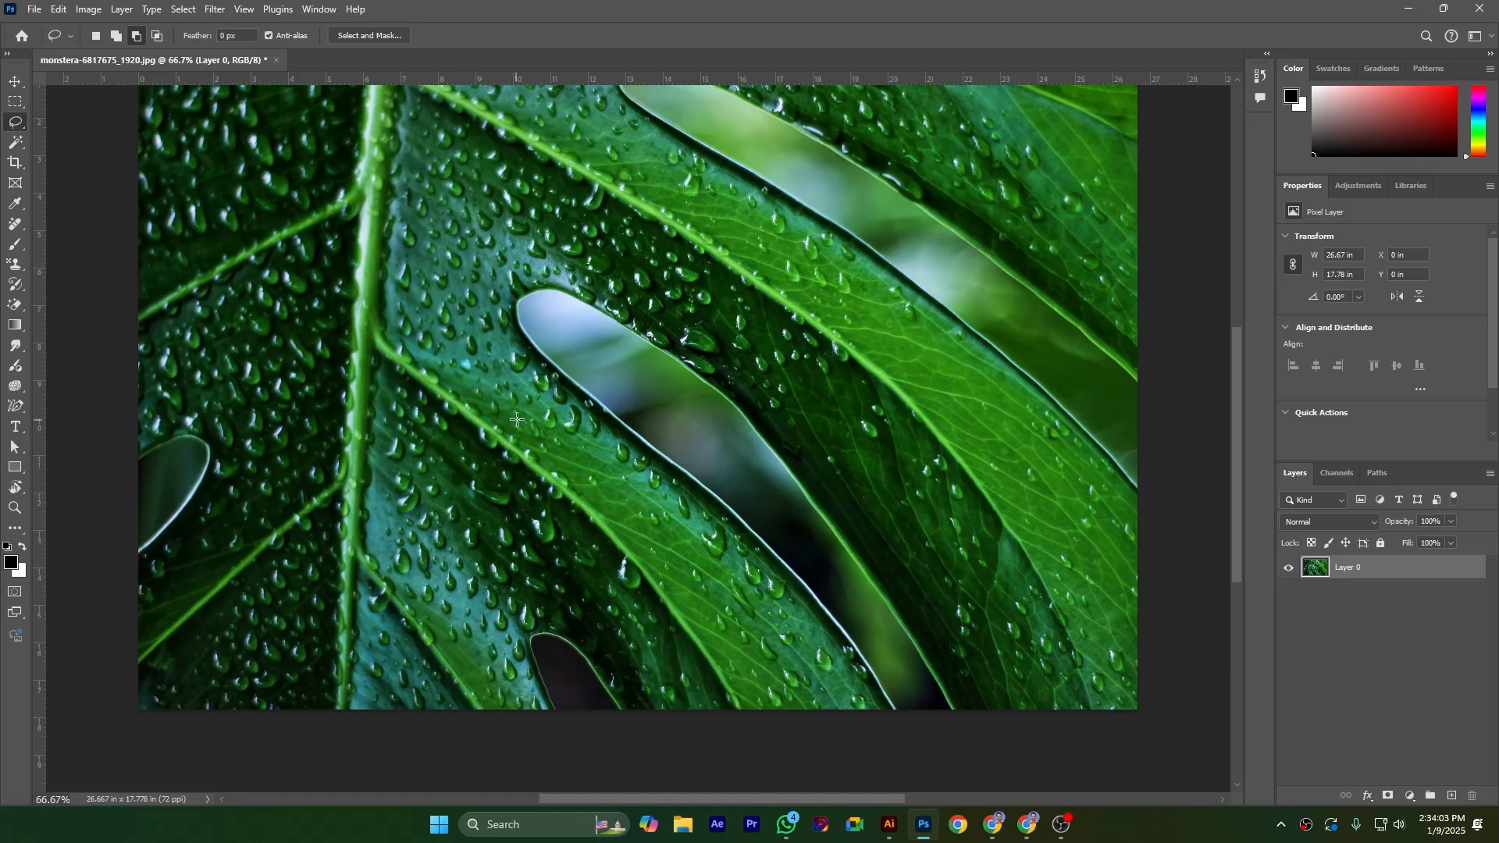